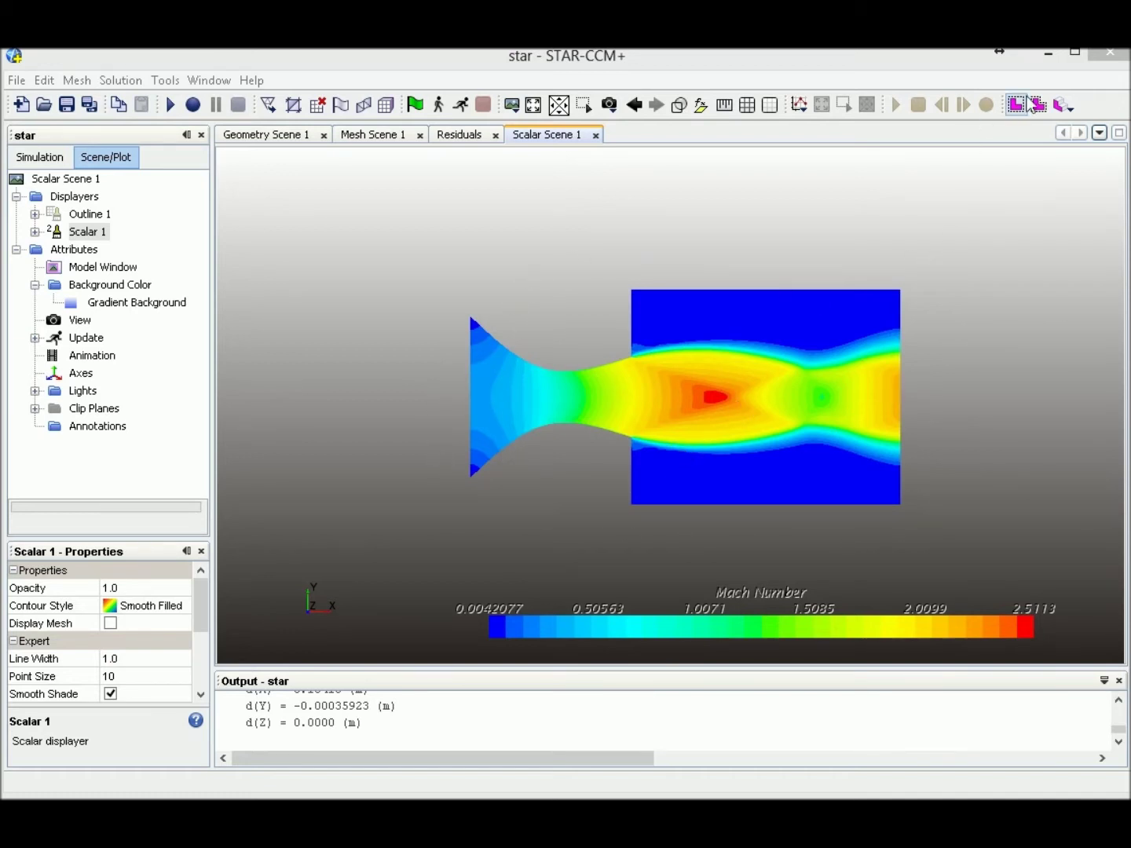
Minimize the finished nozzle results window to reveal the empty Star 1 simulation.
click(1047, 54)
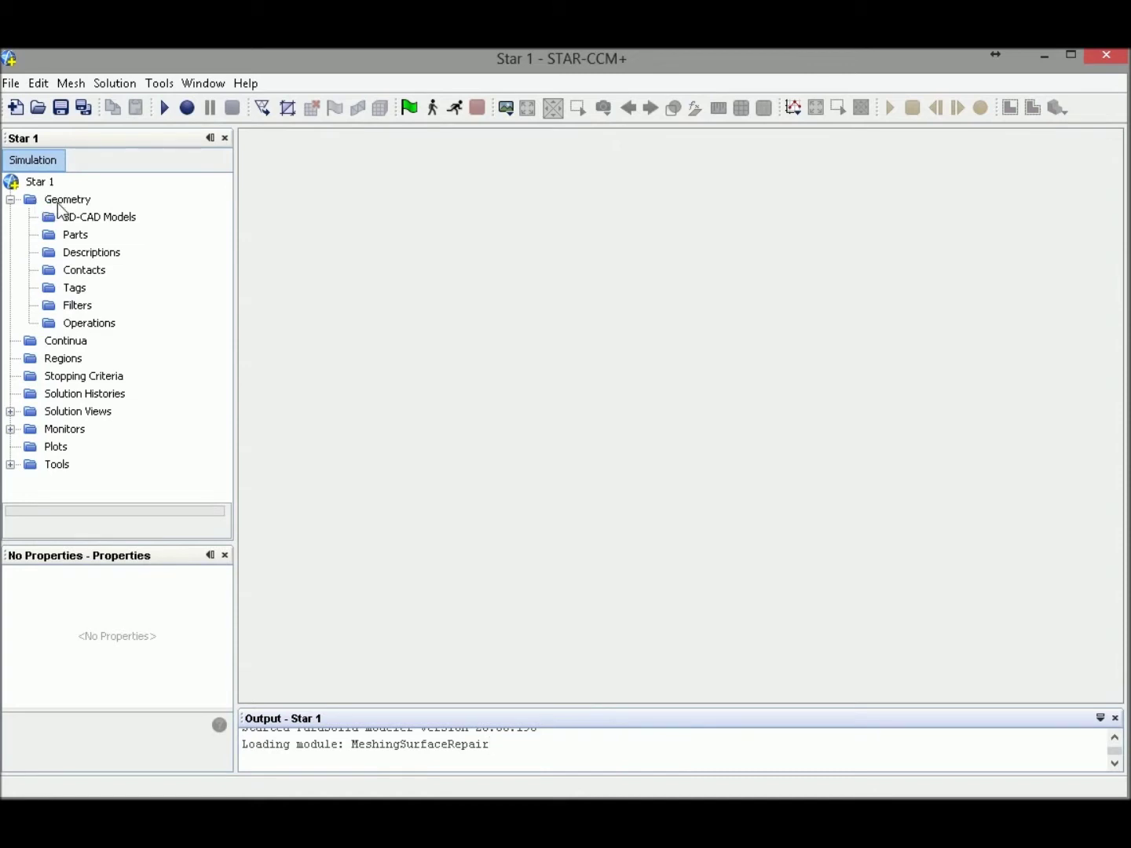
Create a new 3D-CAD model and start a sketch on its XY plane.
click(98, 219)
right_click(103, 226)
click(129, 233)
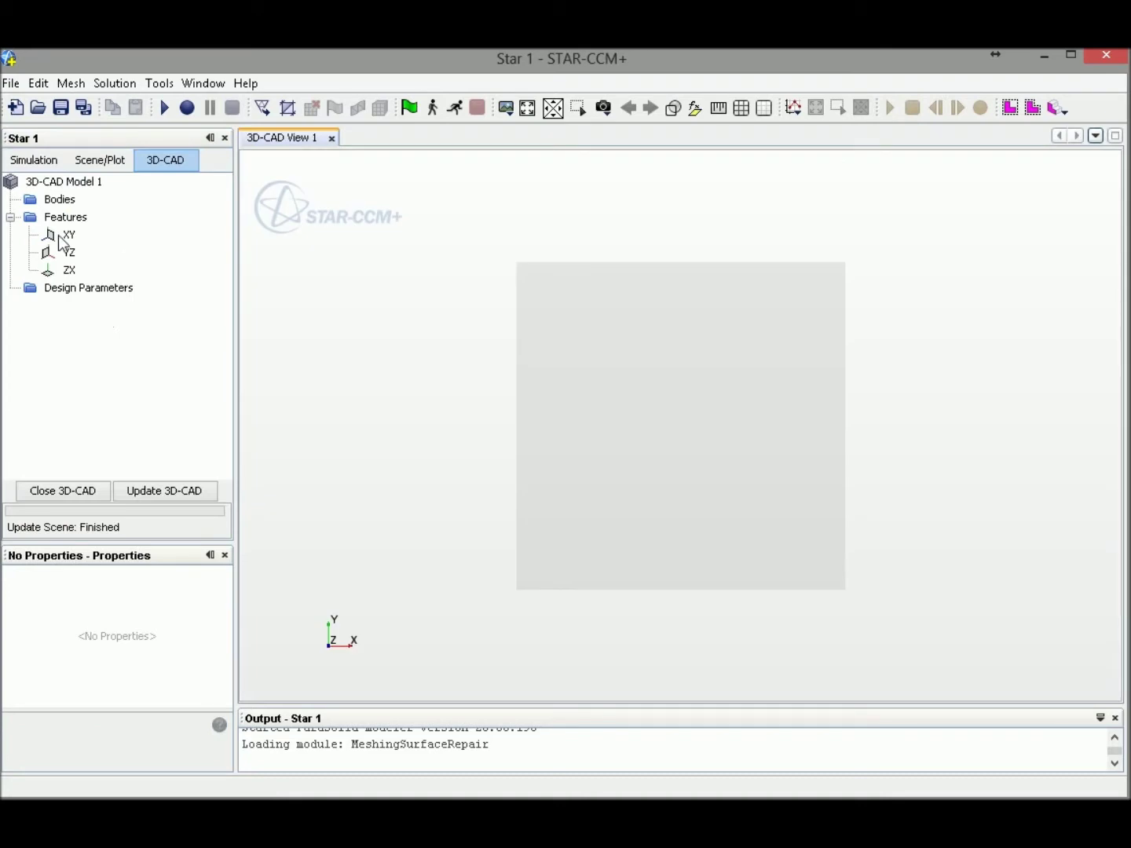
click(59, 236)
right_click(61, 242)
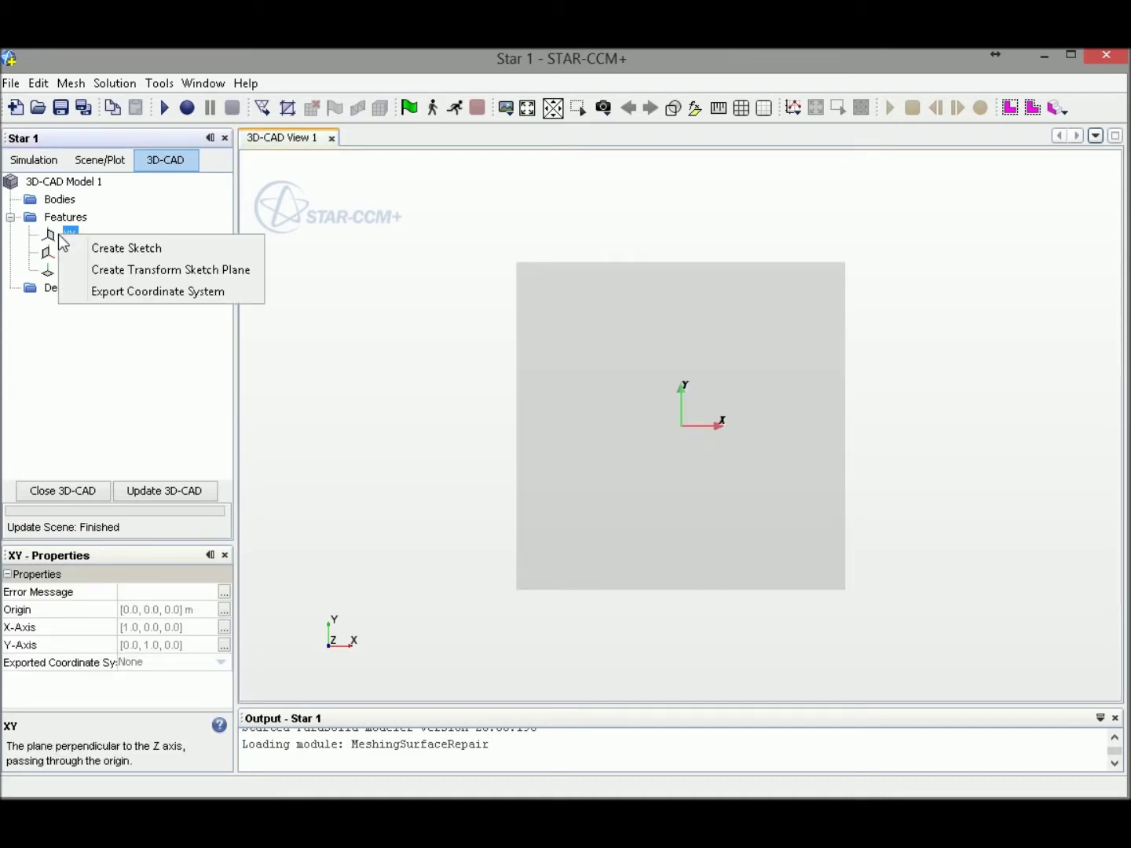
click(124, 249)
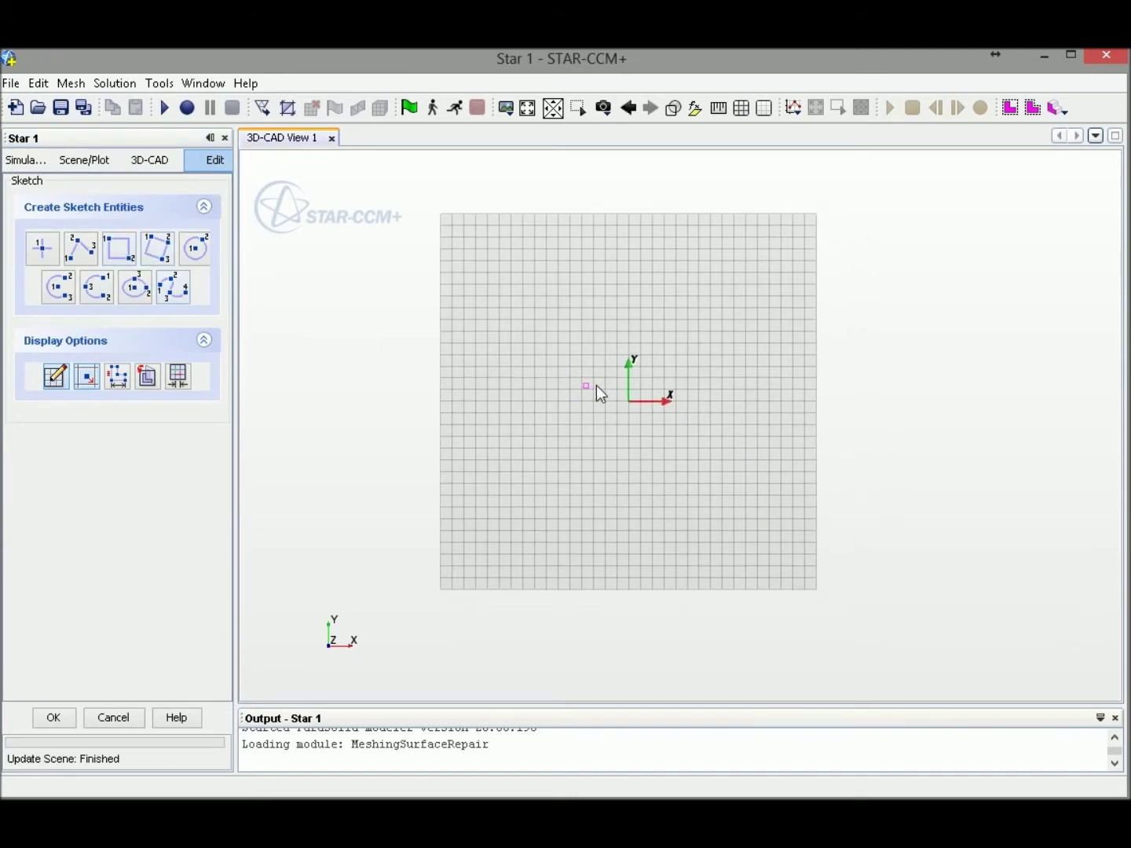
scroll(597, 389, up, 2)
scroll(626, 407, up, 2)
scroll(638, 406, up, 2)
Place three upper points at (0, 0.03), (0.03, 0.01) and (0.06, 0.02) m and check the middle one.
middle_drag(724, 398, 513, 396)
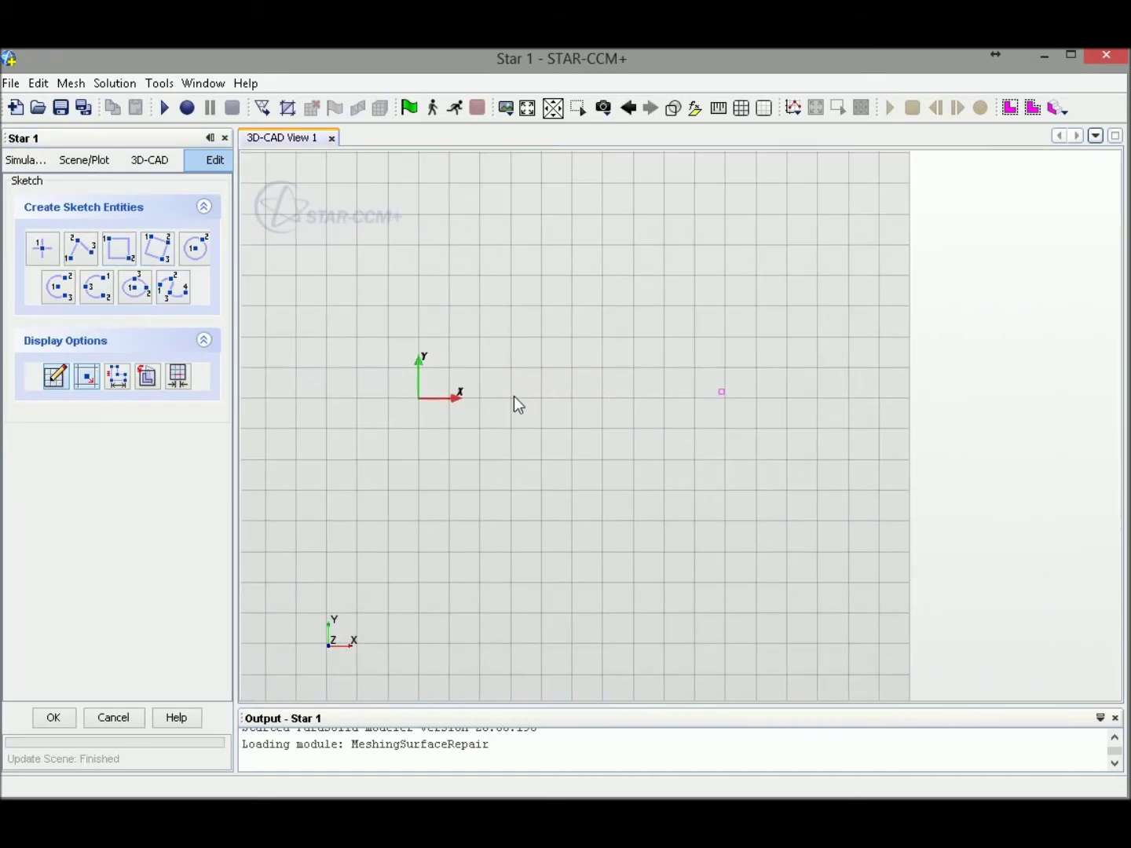
click(41, 249)
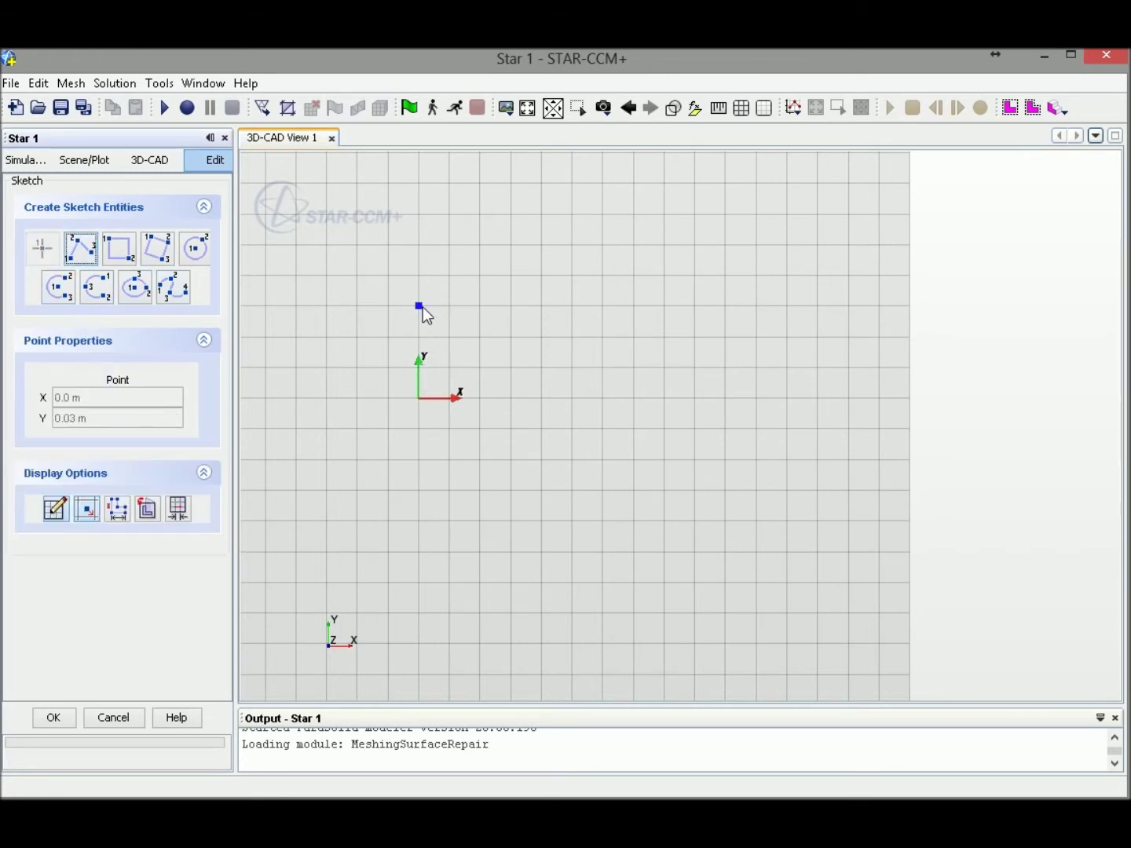
click(420, 307)
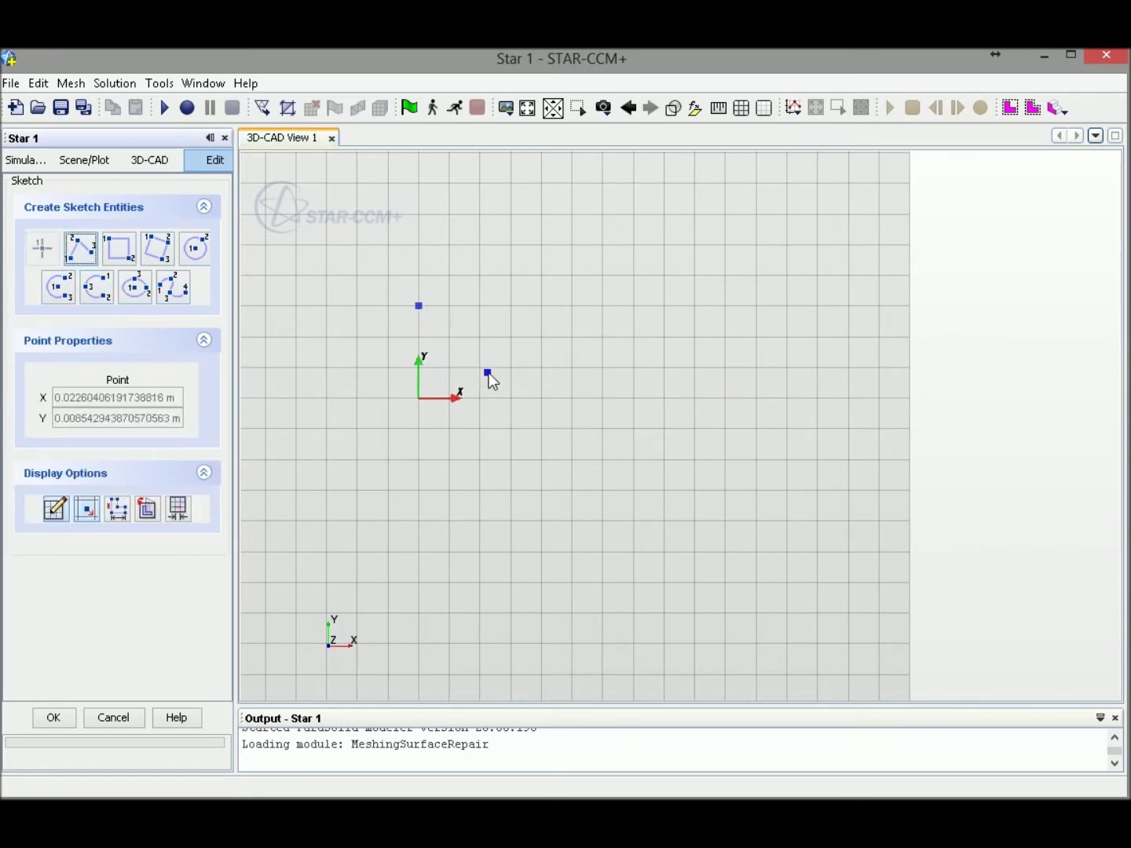
click(511, 367)
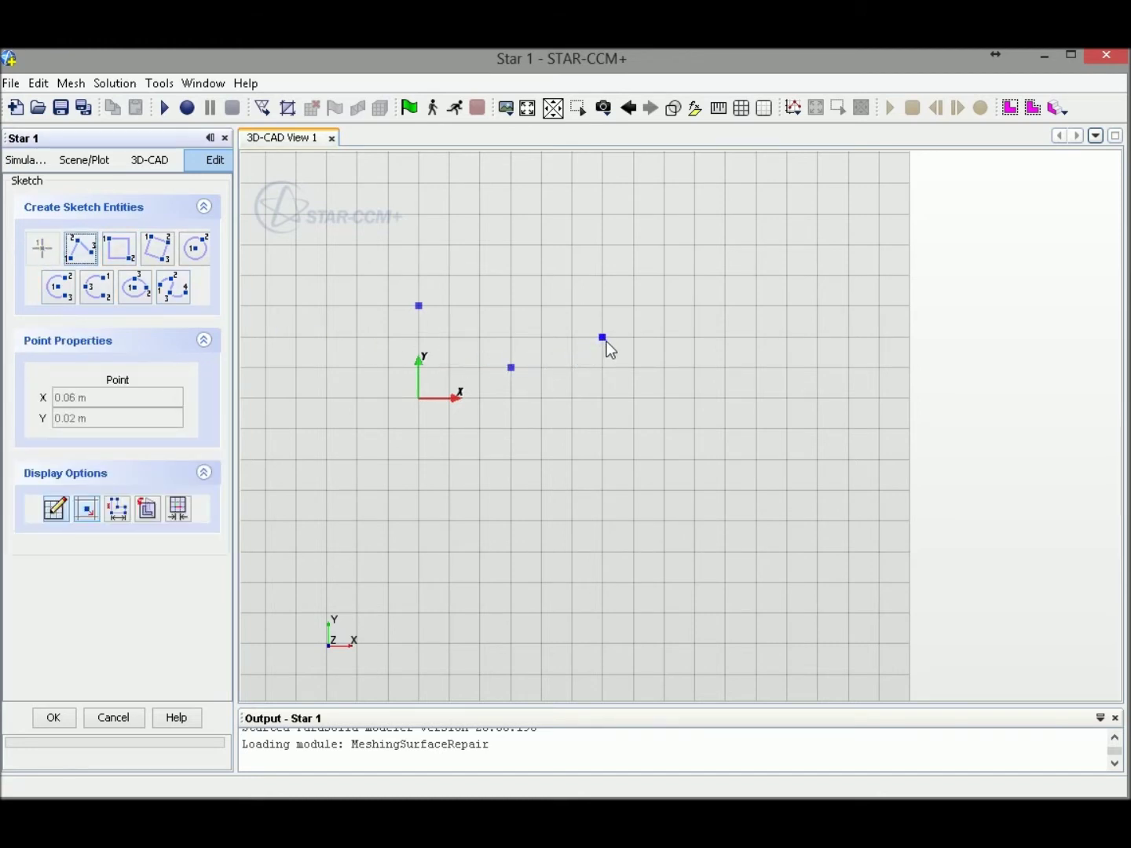
click(605, 337)
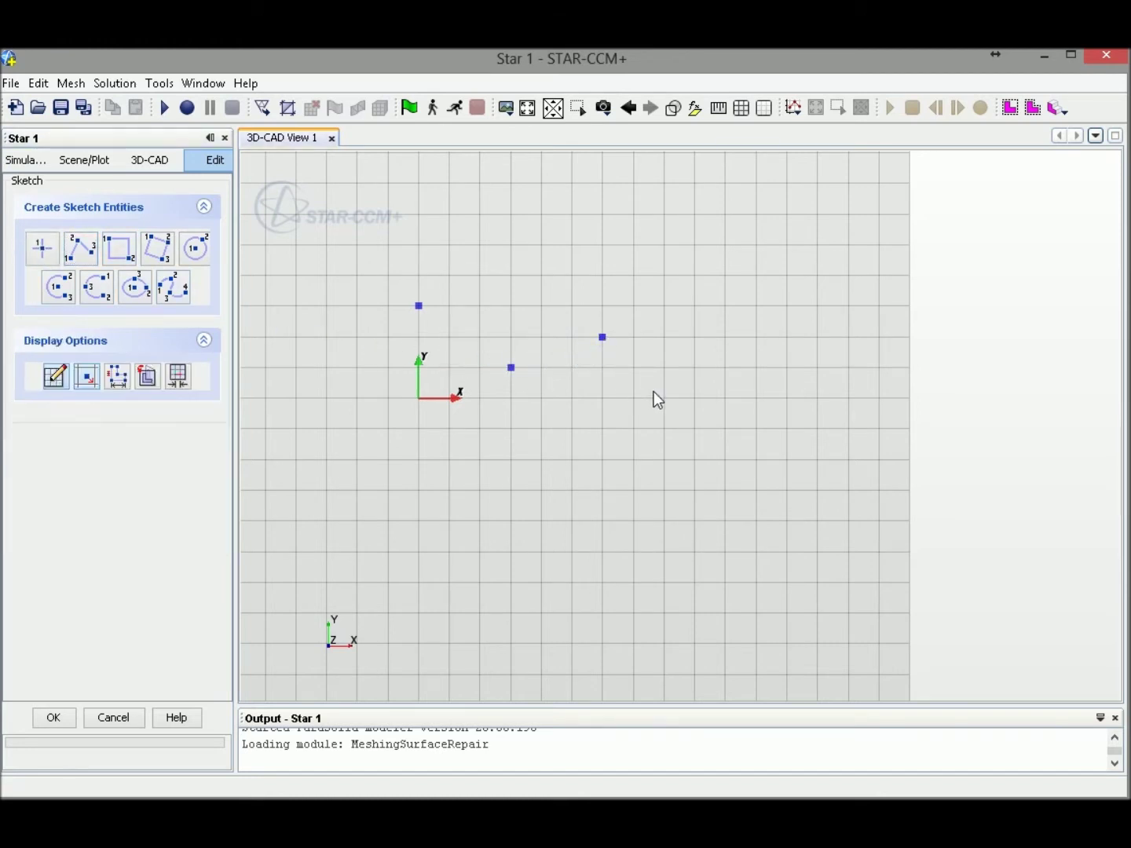
click(511, 368)
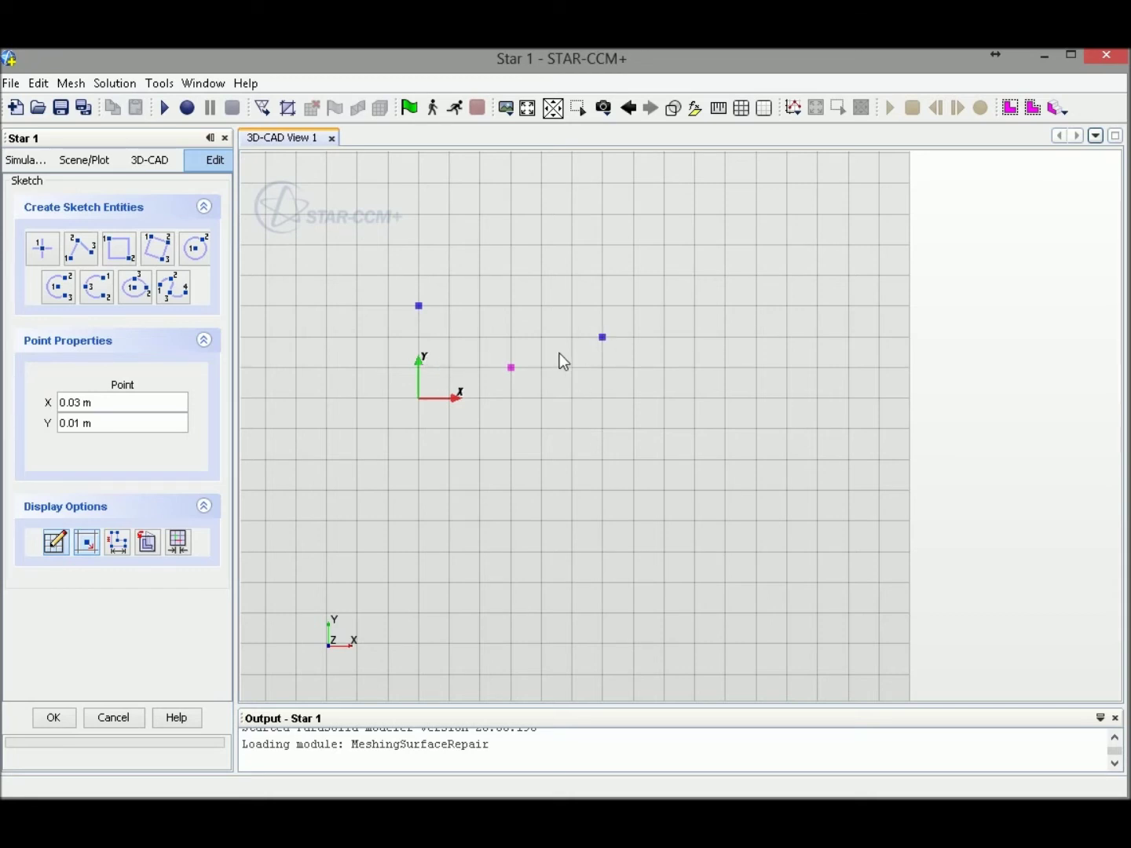
Lower the third point's Y coordinate from 0.02 to 0.015 m.
click(602, 337)
click(81, 421)
key(Delete)
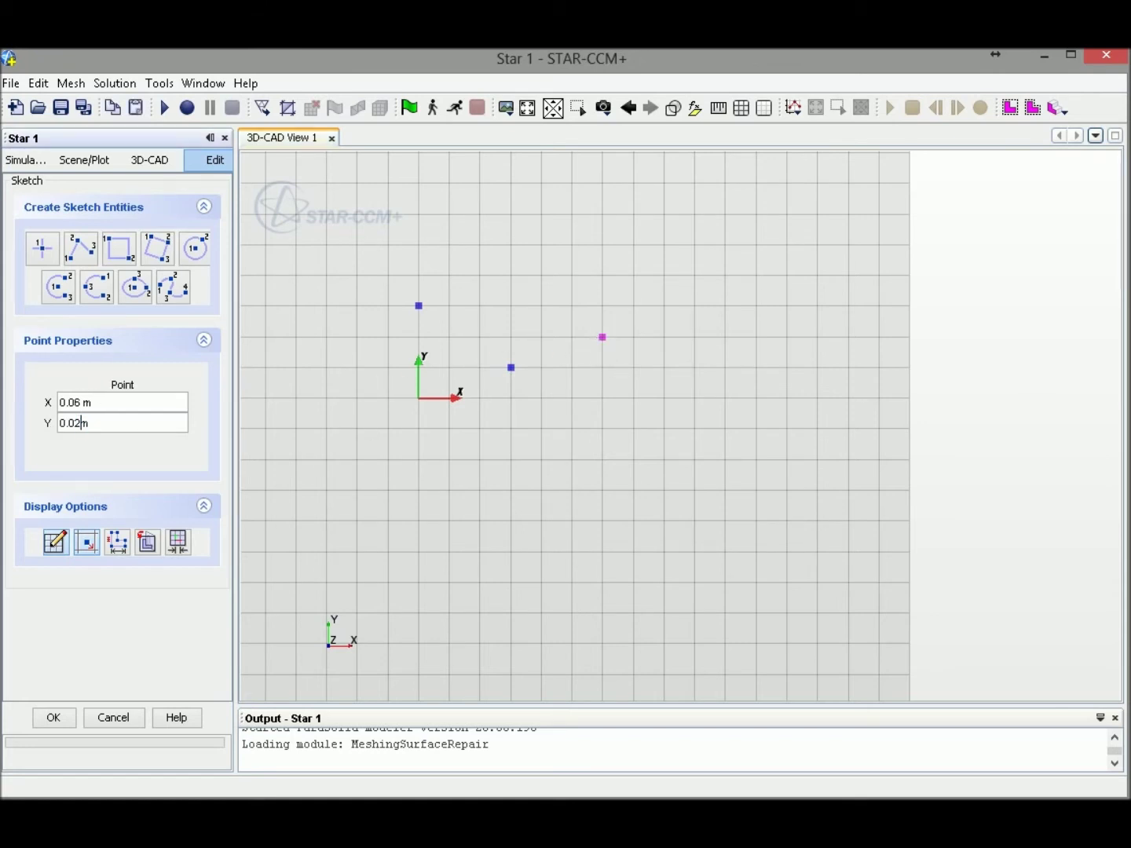
key(BackSpace)
text(1)
text(5)
key(Return)
Add three lower points at (0, -0.03), below the middle point, and (0.06, -0.015) m.
click(40, 255)
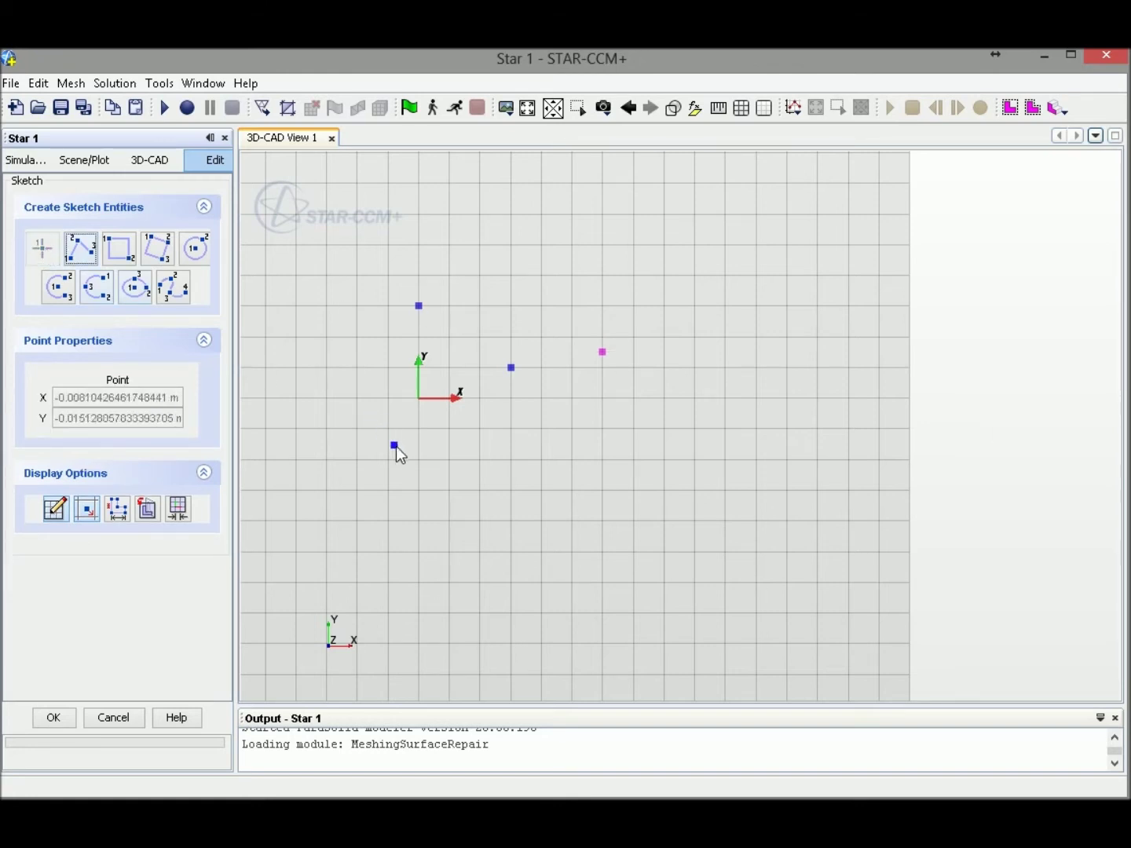
click(418, 491)
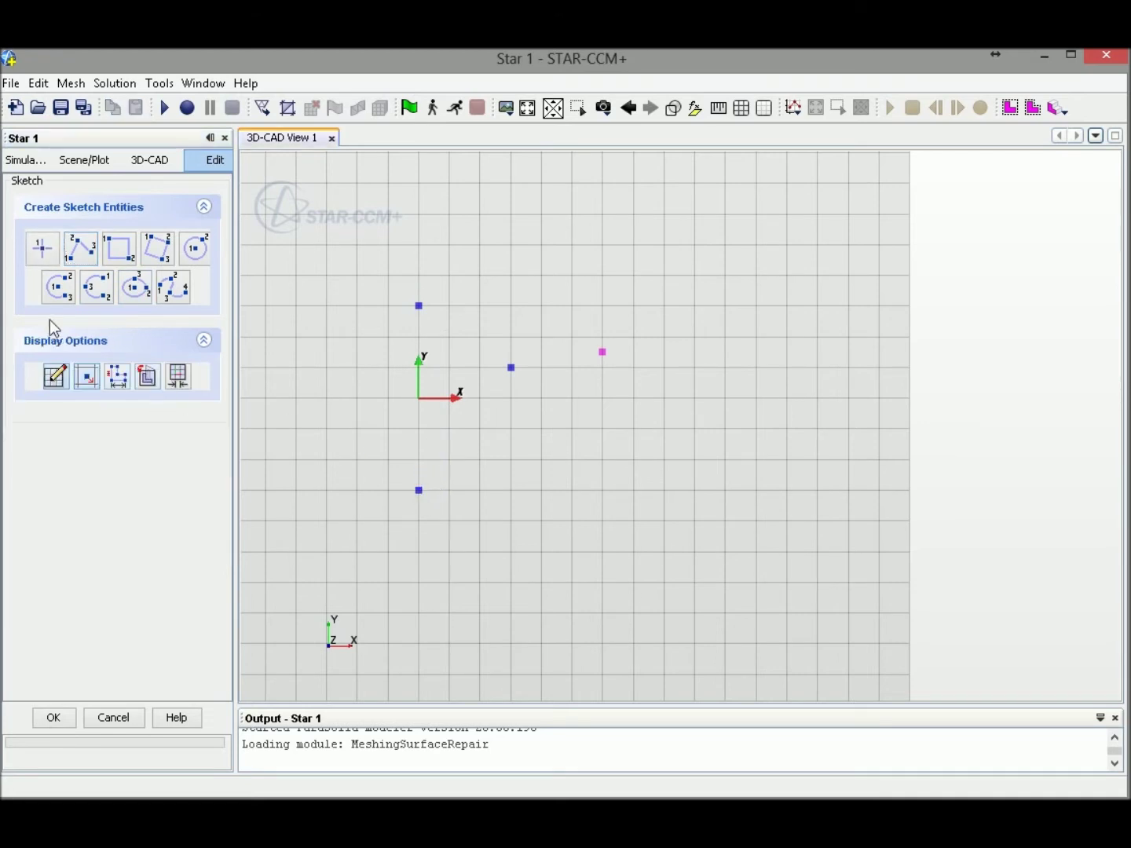
click(41, 251)
click(511, 428)
click(42, 253)
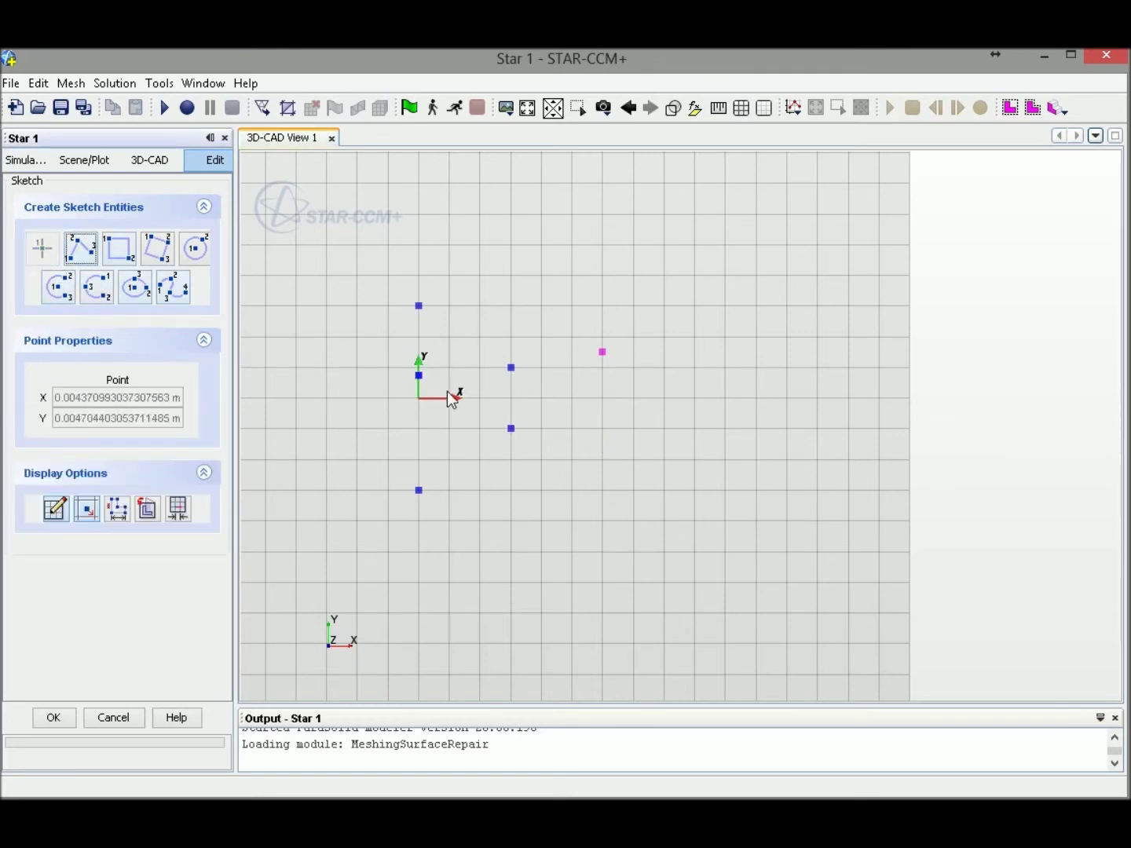
click(604, 461)
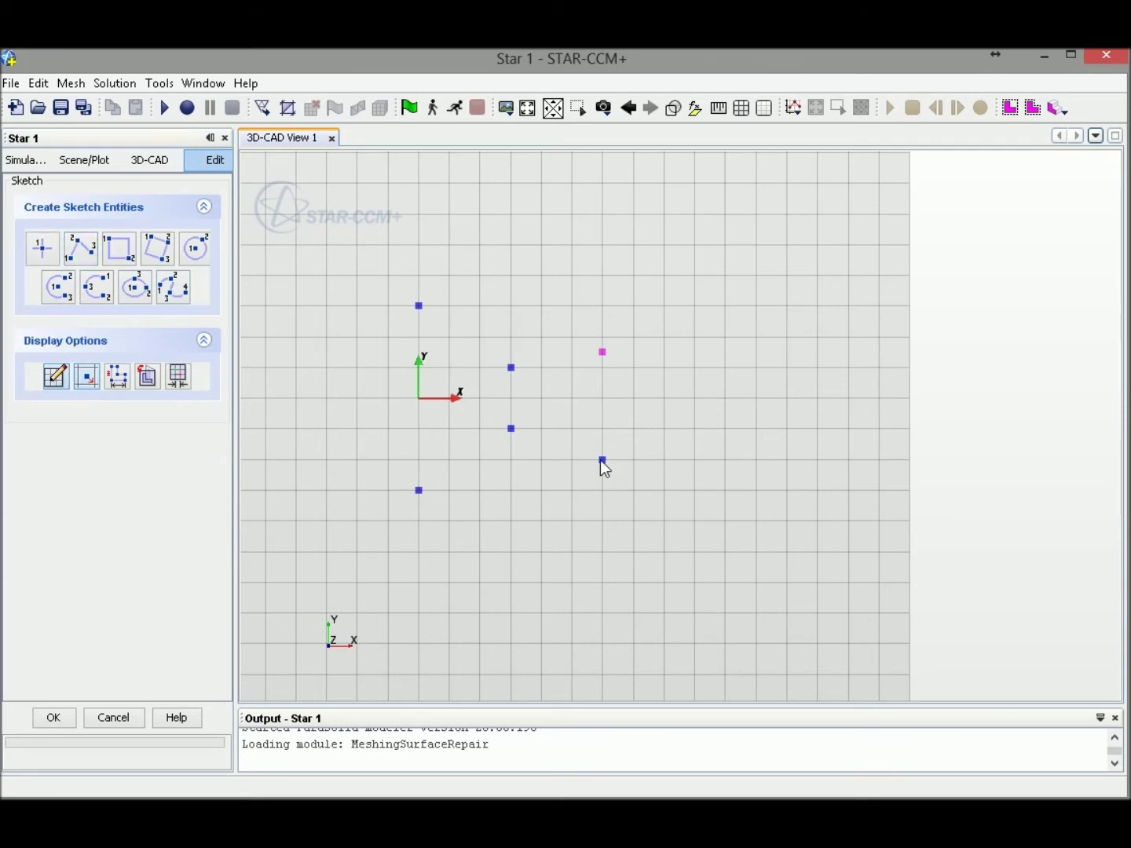
click(602, 461)
click(84, 424)
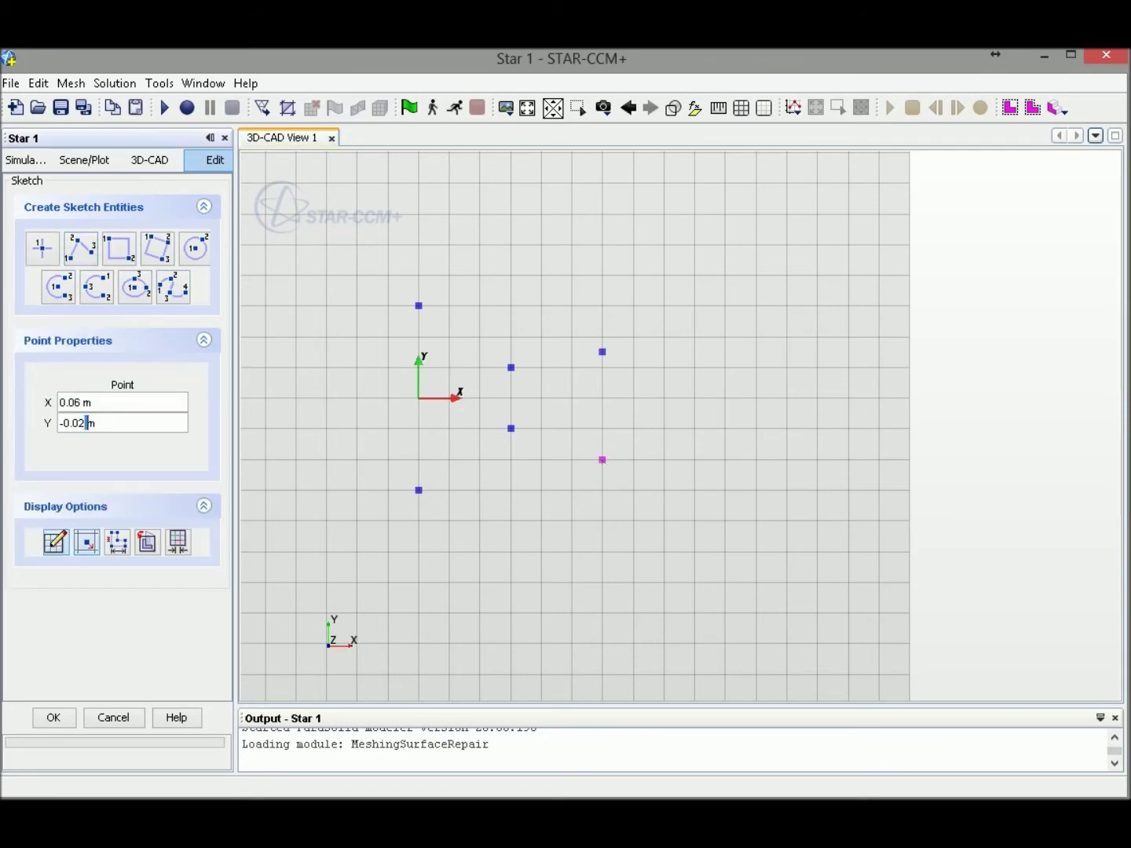
key(BackSpace)
text(15)
key(Return)
Place four domain corner points at (0.06, ±0.04) and (0.16, ±0.04) m.
middle_drag(720, 472, 639, 464)
scroll(555, 456, down, 2)
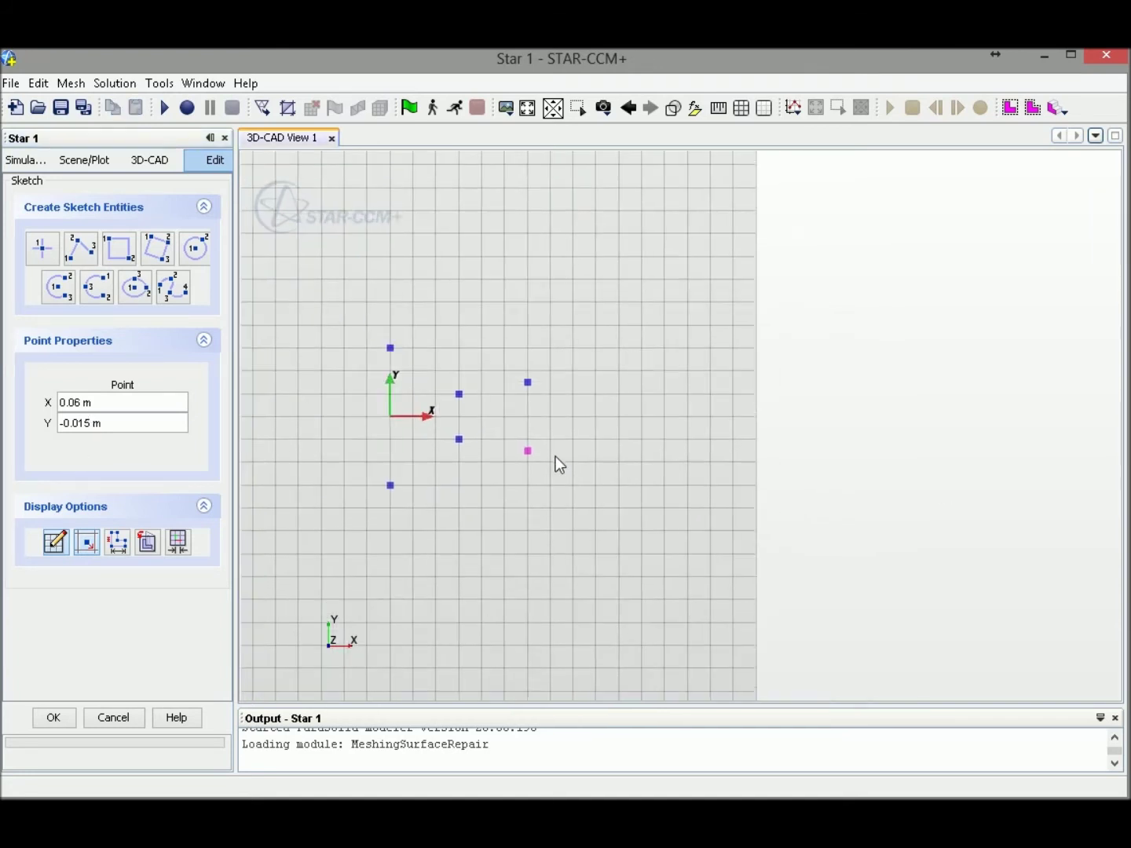
scroll(555, 456, down, 1)
middle_drag(556, 455, 509, 465)
click(754, 530)
mouse_move(588, 546)
mouse_down()
mouse_move(578, 523)
mouse_move(543, 552)
mouse_up()
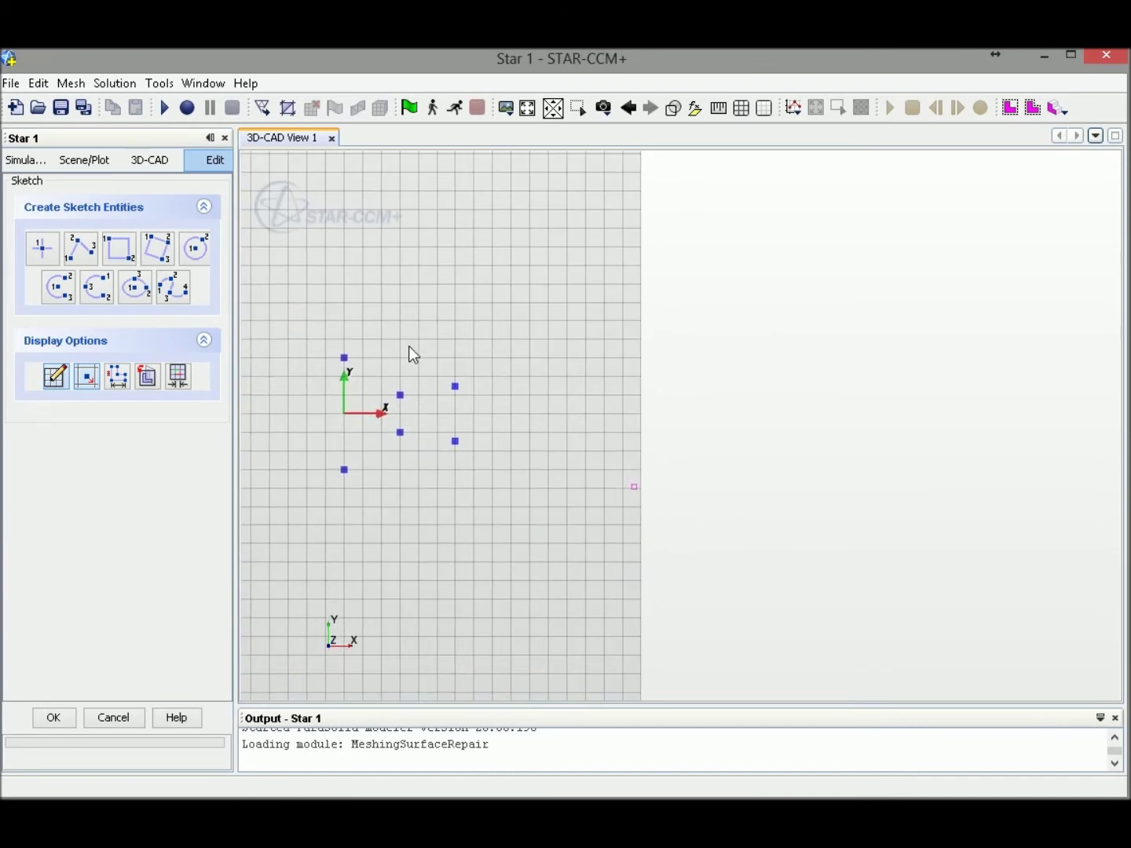
click(48, 253)
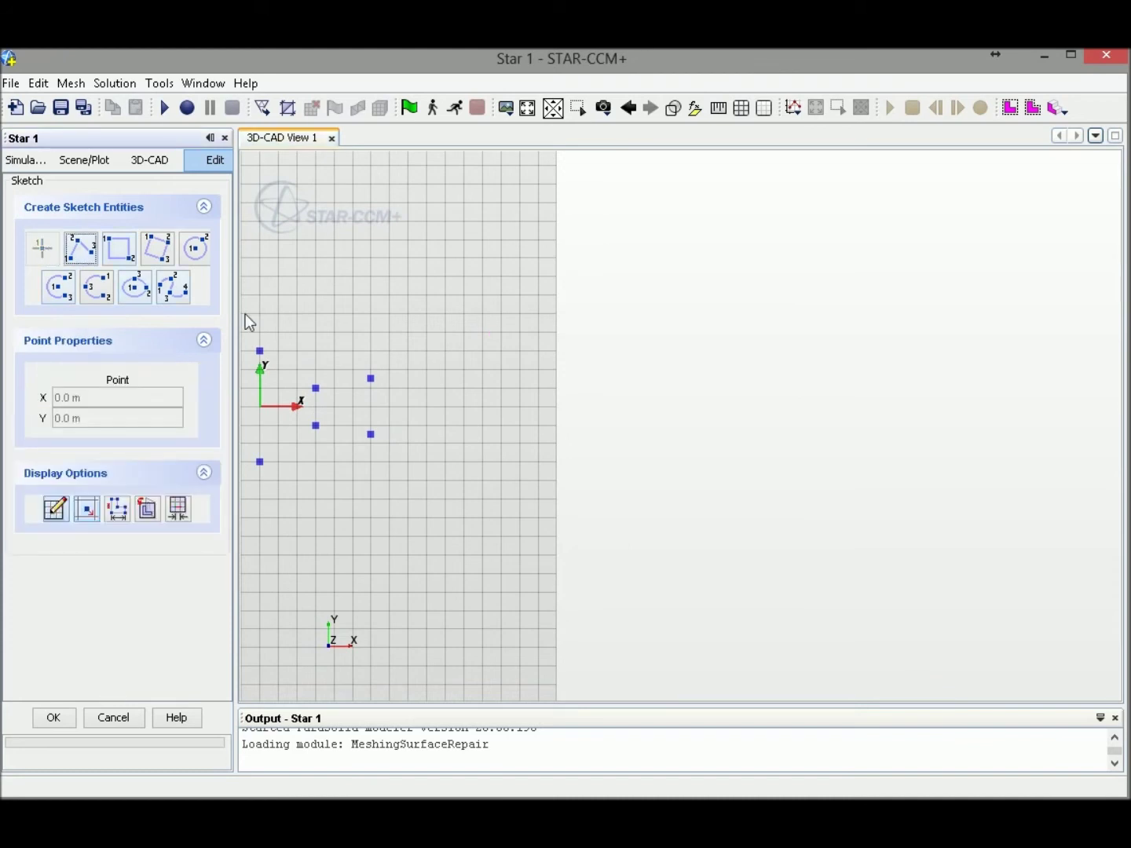
click(370, 333)
click(41, 258)
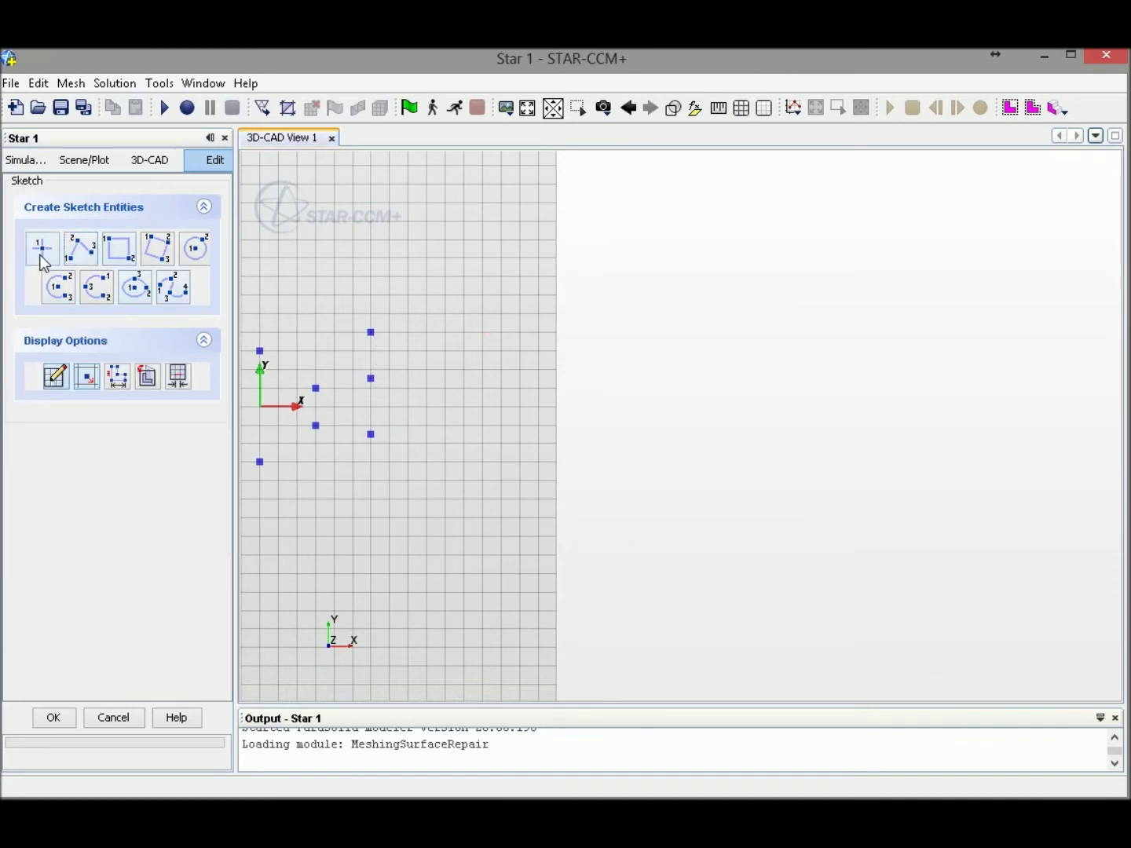
click(555, 332)
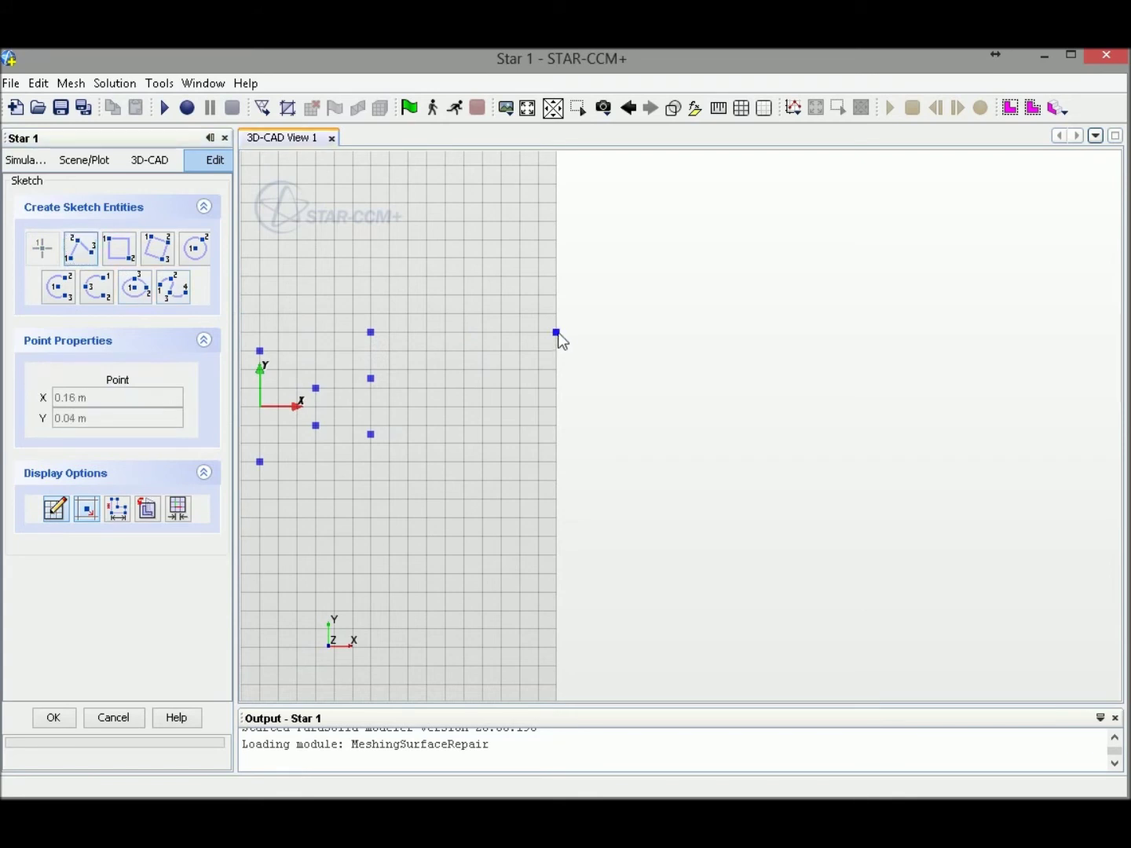
click(45, 252)
click(371, 480)
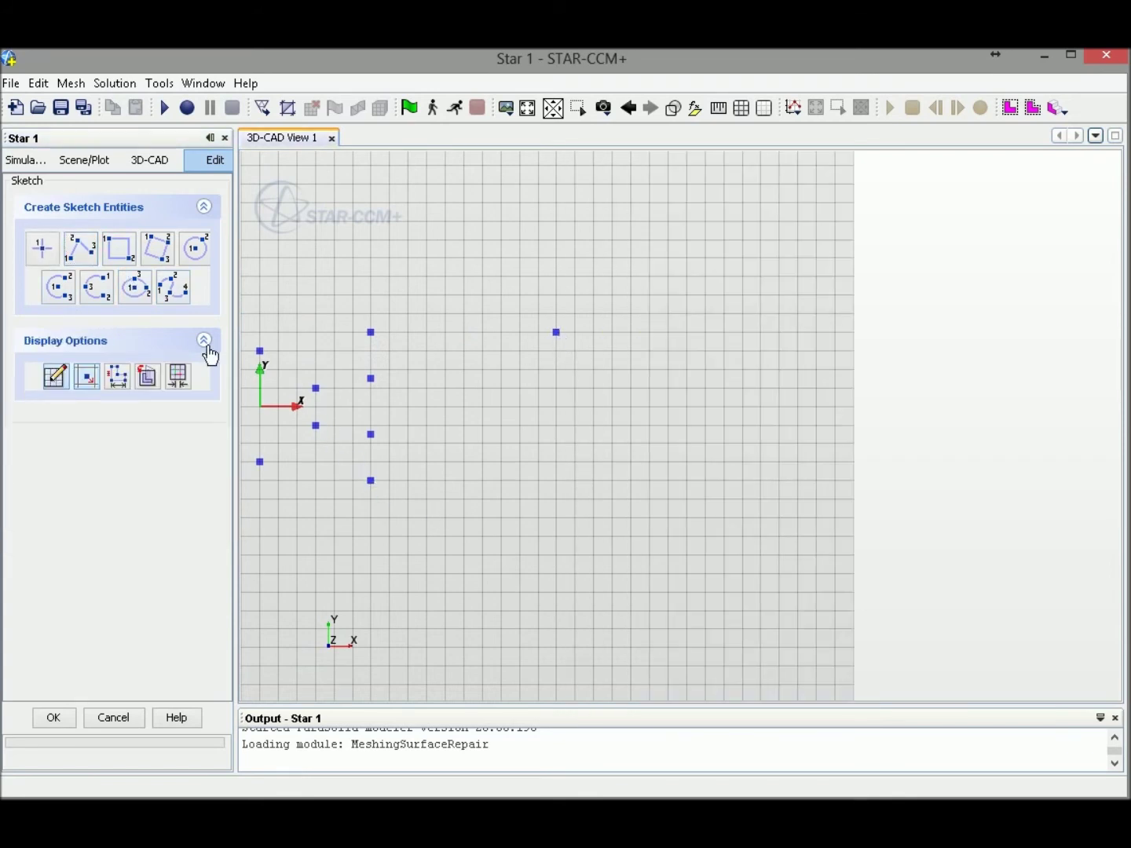
click(41, 250)
click(565, 488)
drag(565, 489, 560, 484)
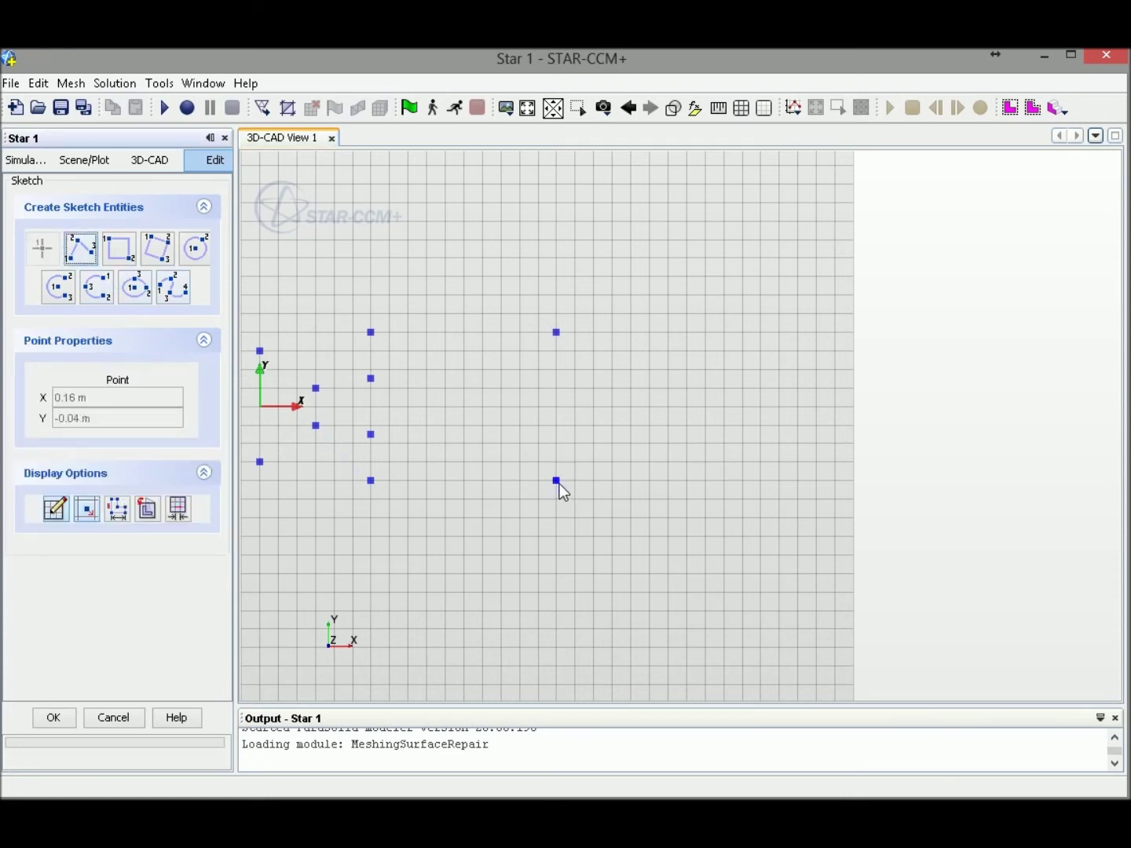
Move the right pair of corner points out to X 0.2 m via Point Properties.
click(555, 334)
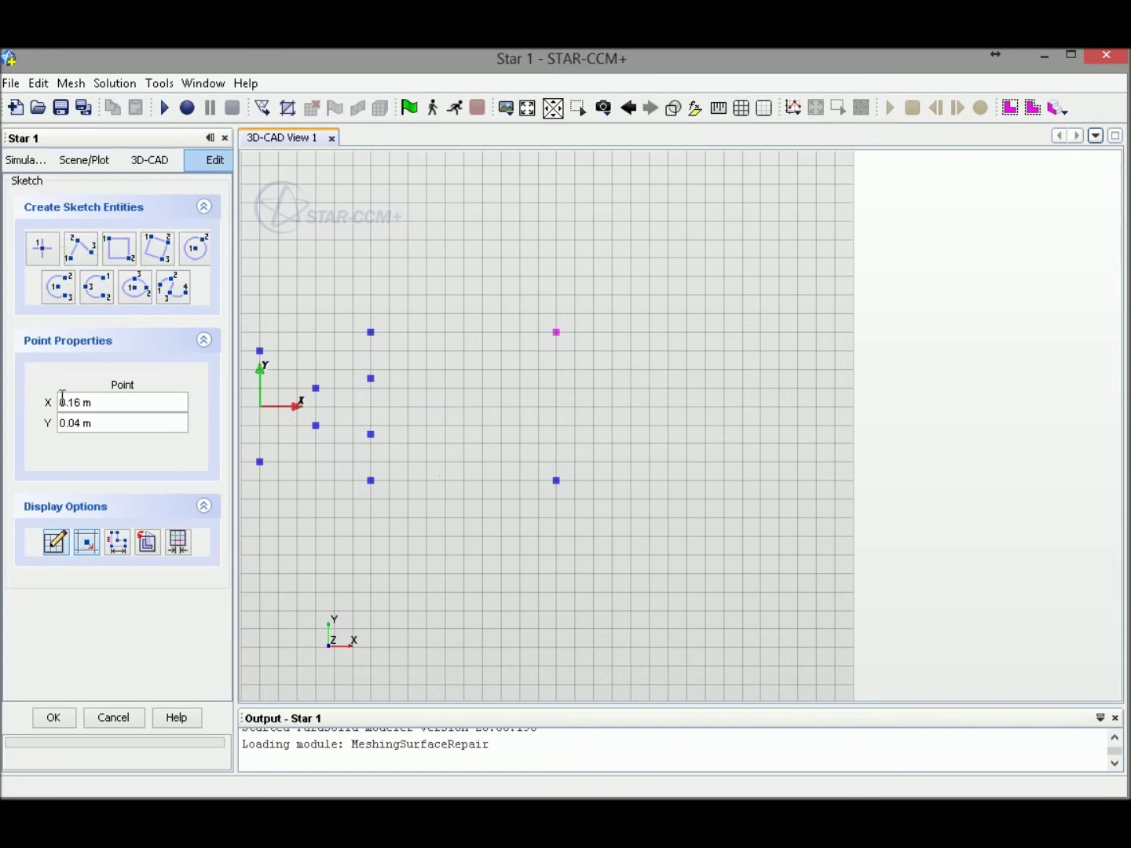
click(119, 405)
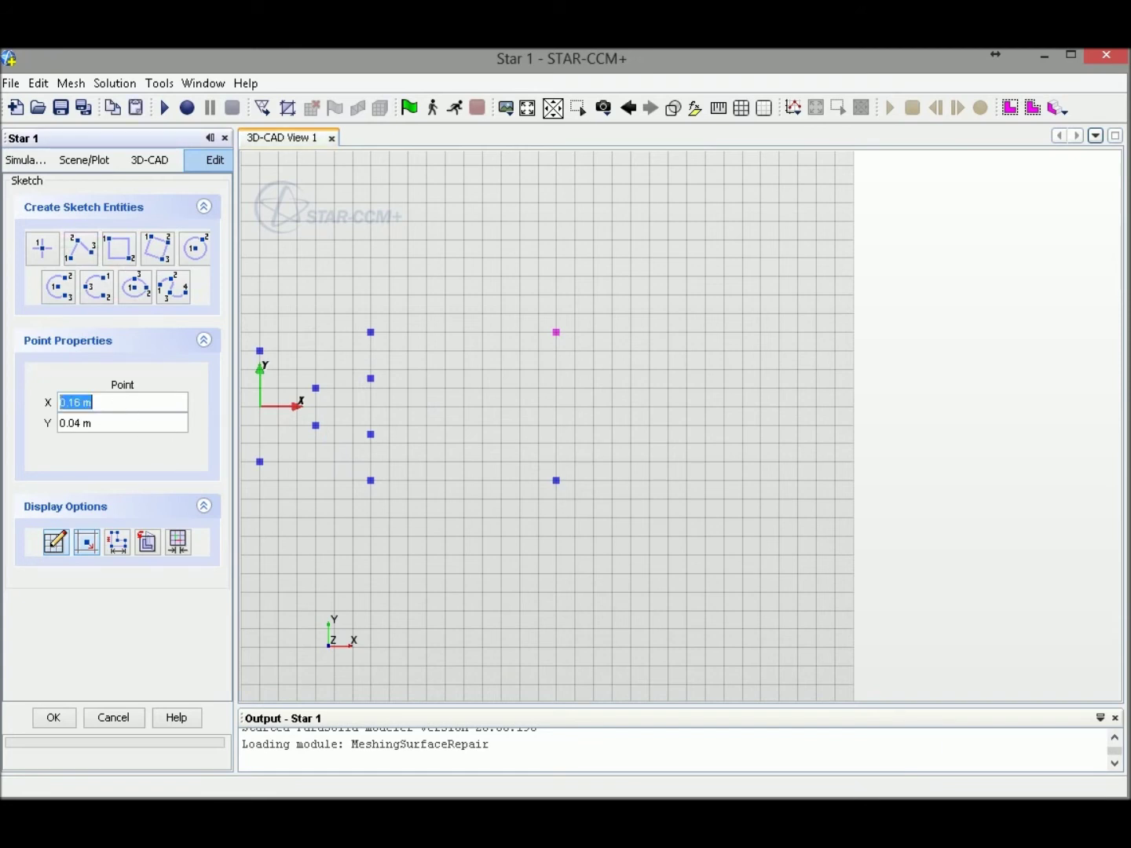
text(0.2)
key(Return)
click(556, 480)
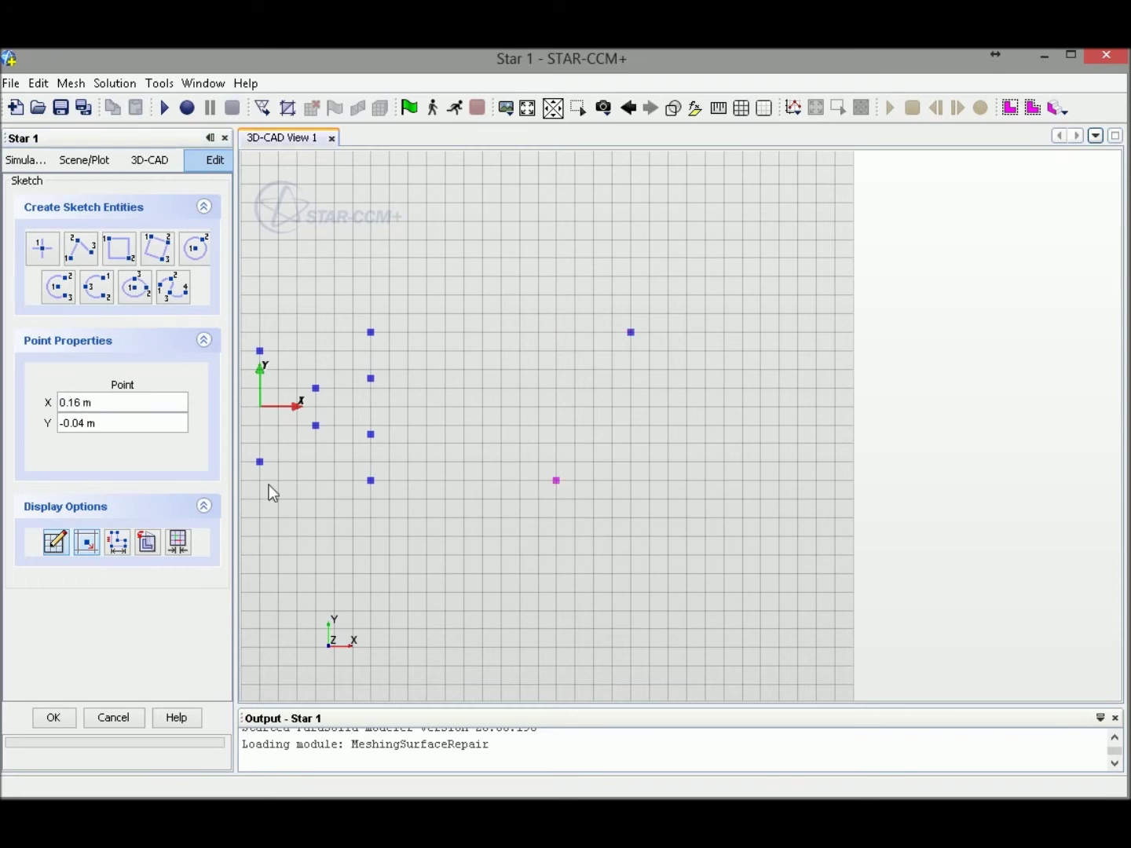
triple_click(142, 402)
text(0.)
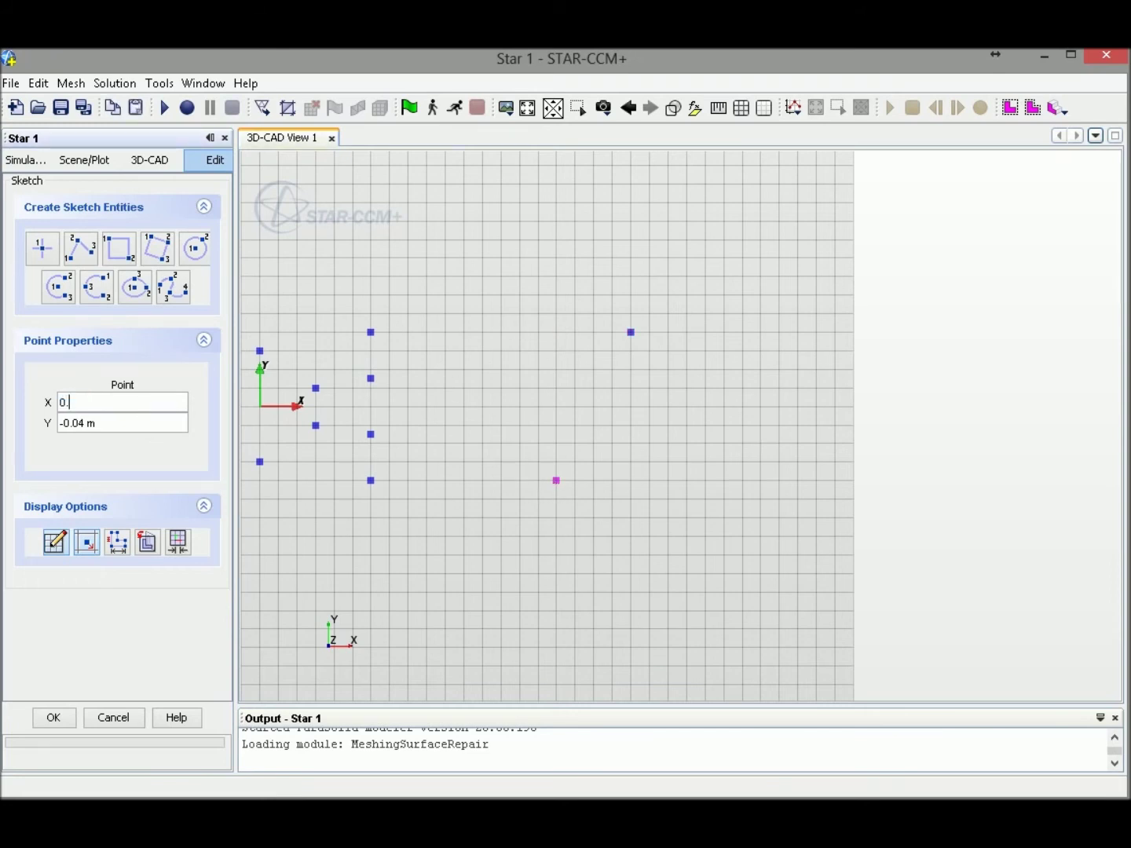
text(2)
key(Return)
click(665, 492)
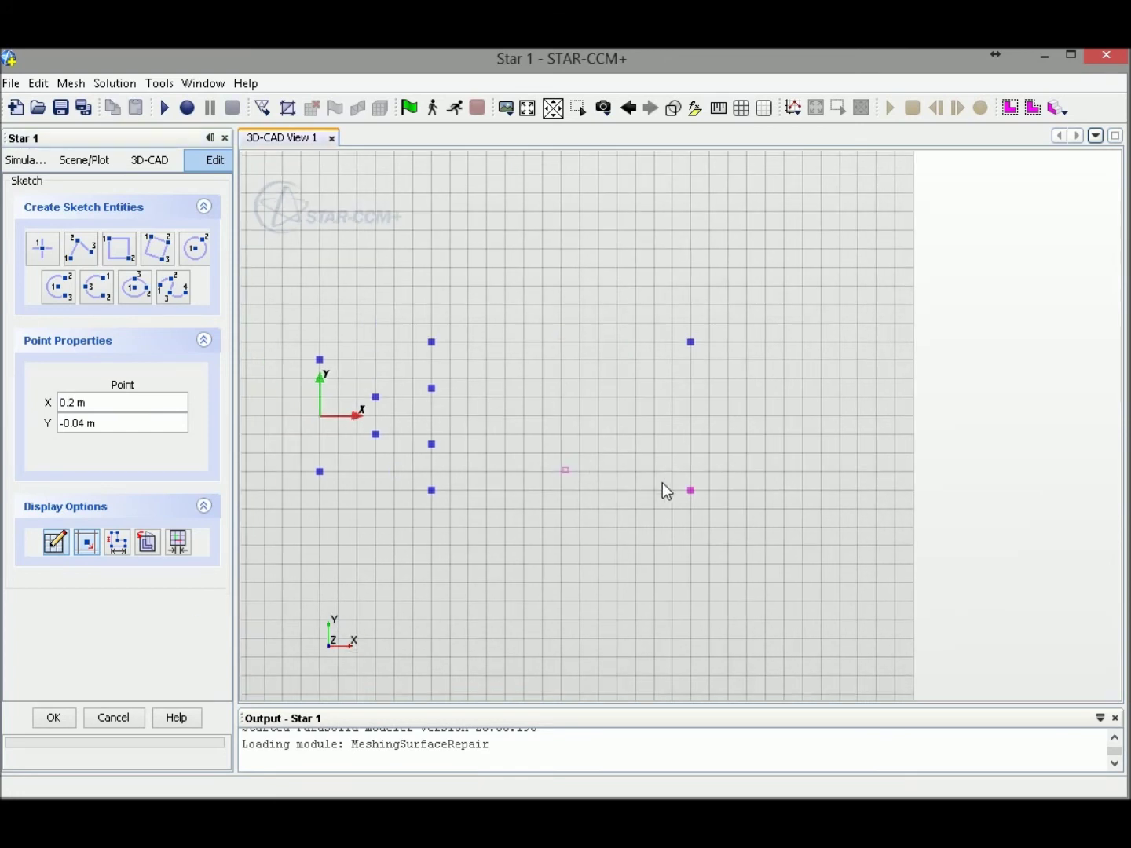
click(1061, 545)
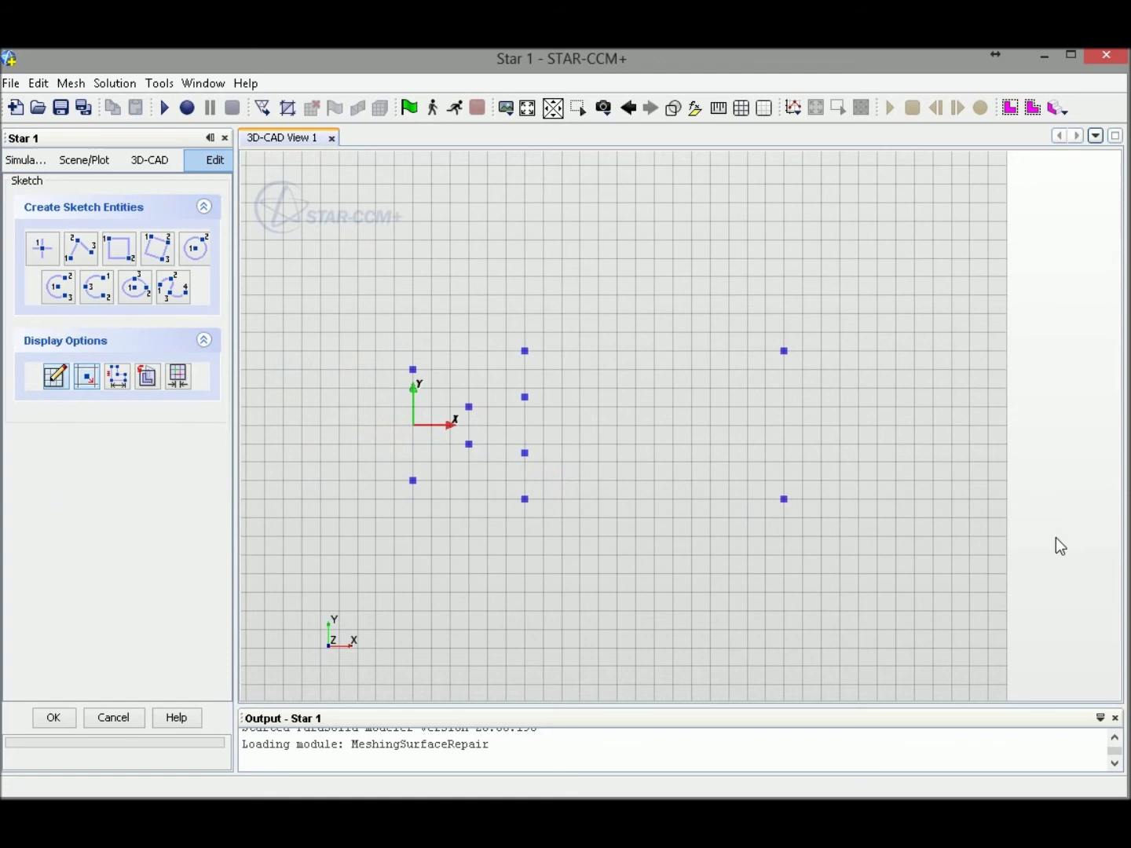
click(414, 372)
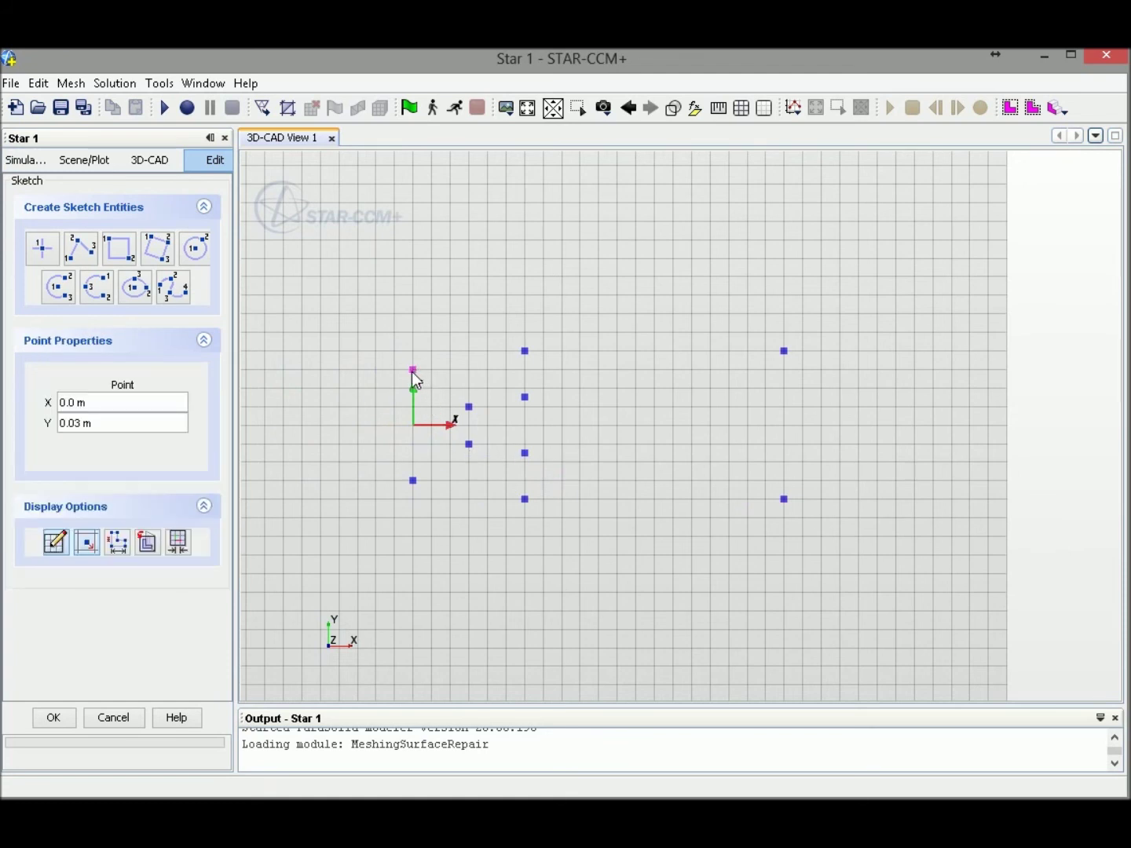
Fix all six nozzle wall points from (0, 0.03) to (0, -0.03) m with fixation constraints.
right_click(414, 377)
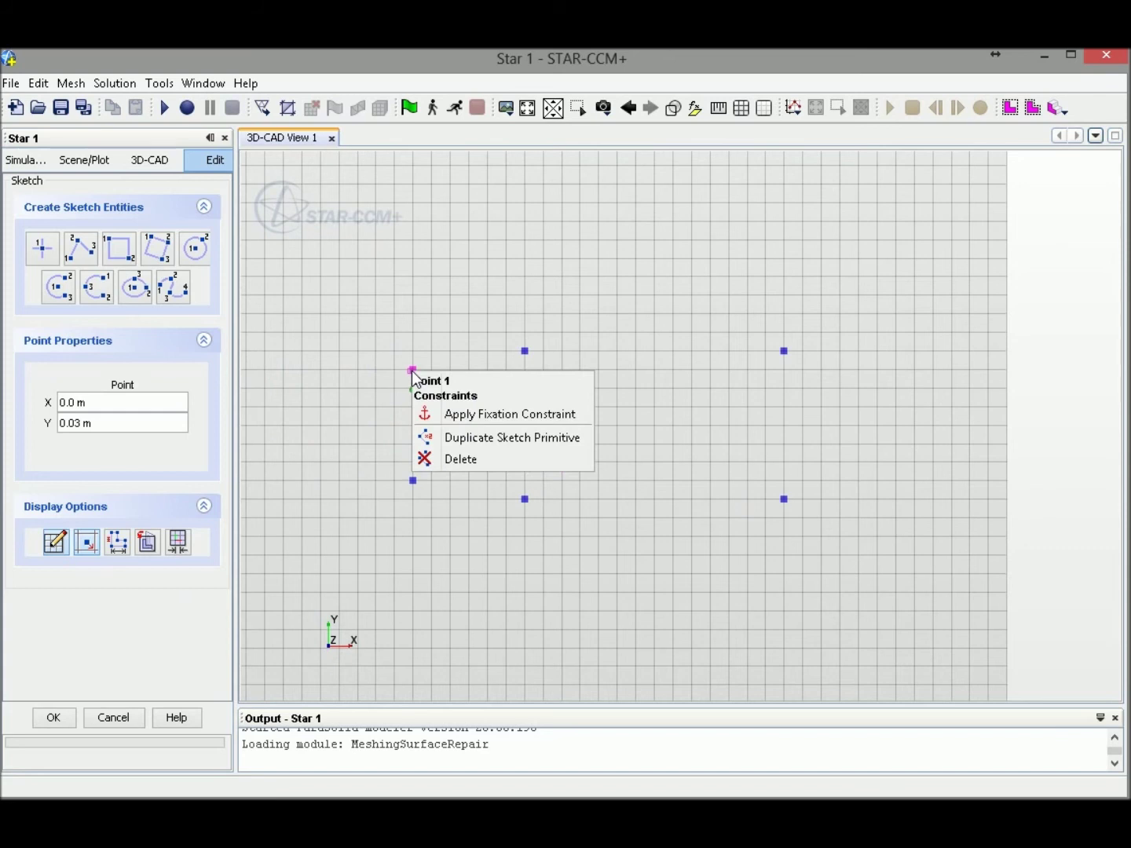
click(466, 415)
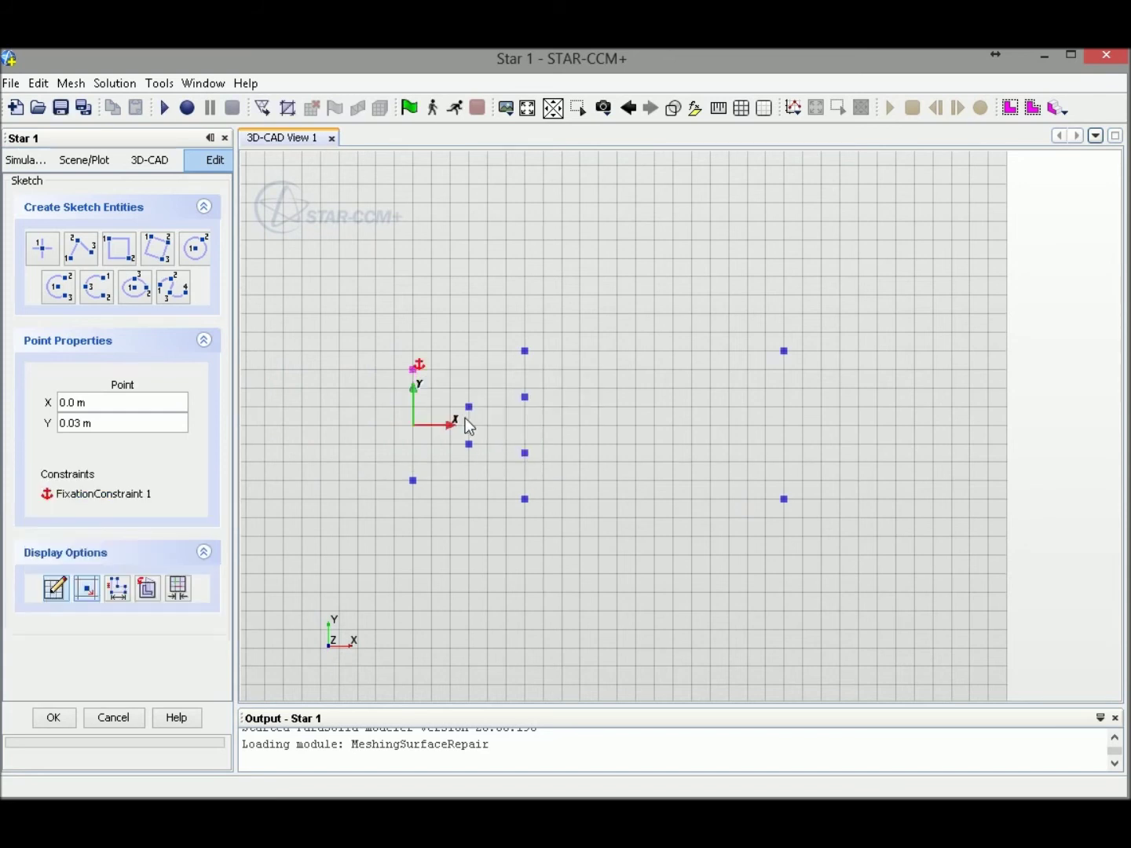
right_click(470, 409)
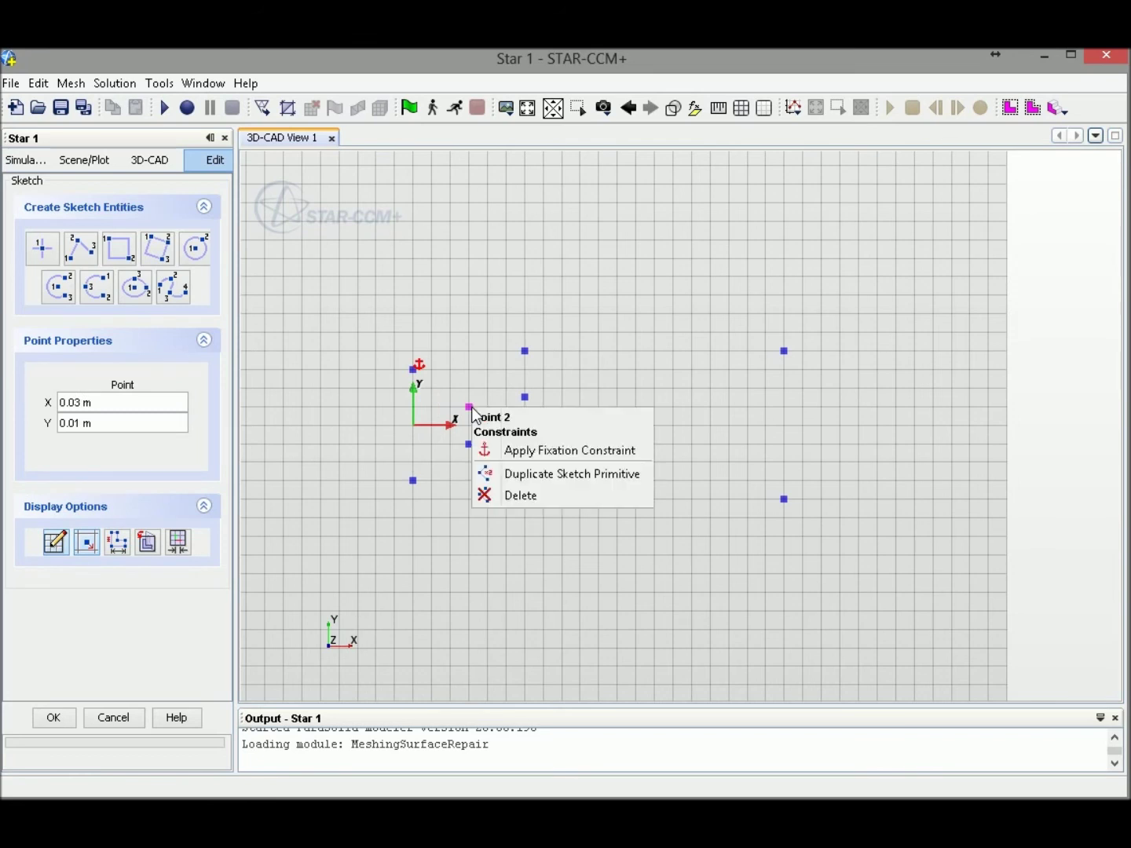
click(512, 449)
click(525, 398)
right_click(527, 400)
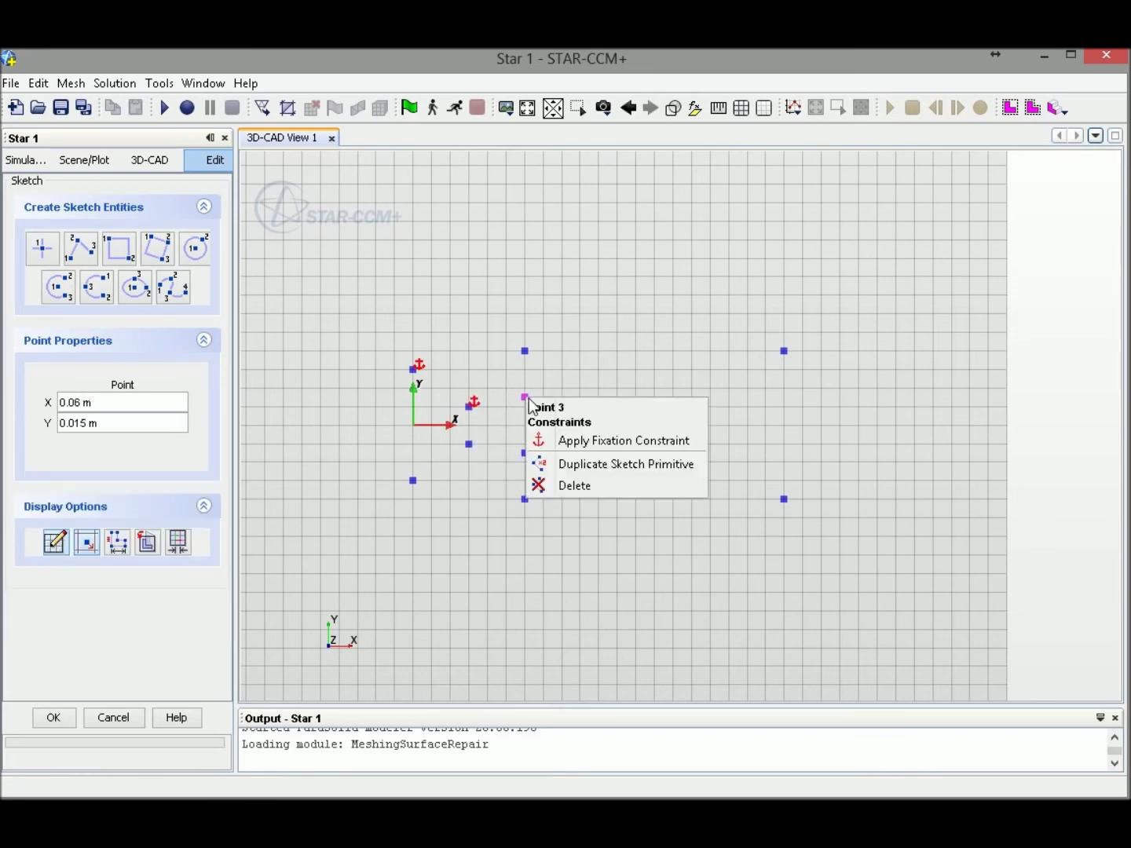
click(579, 439)
right_click(527, 455)
click(553, 496)
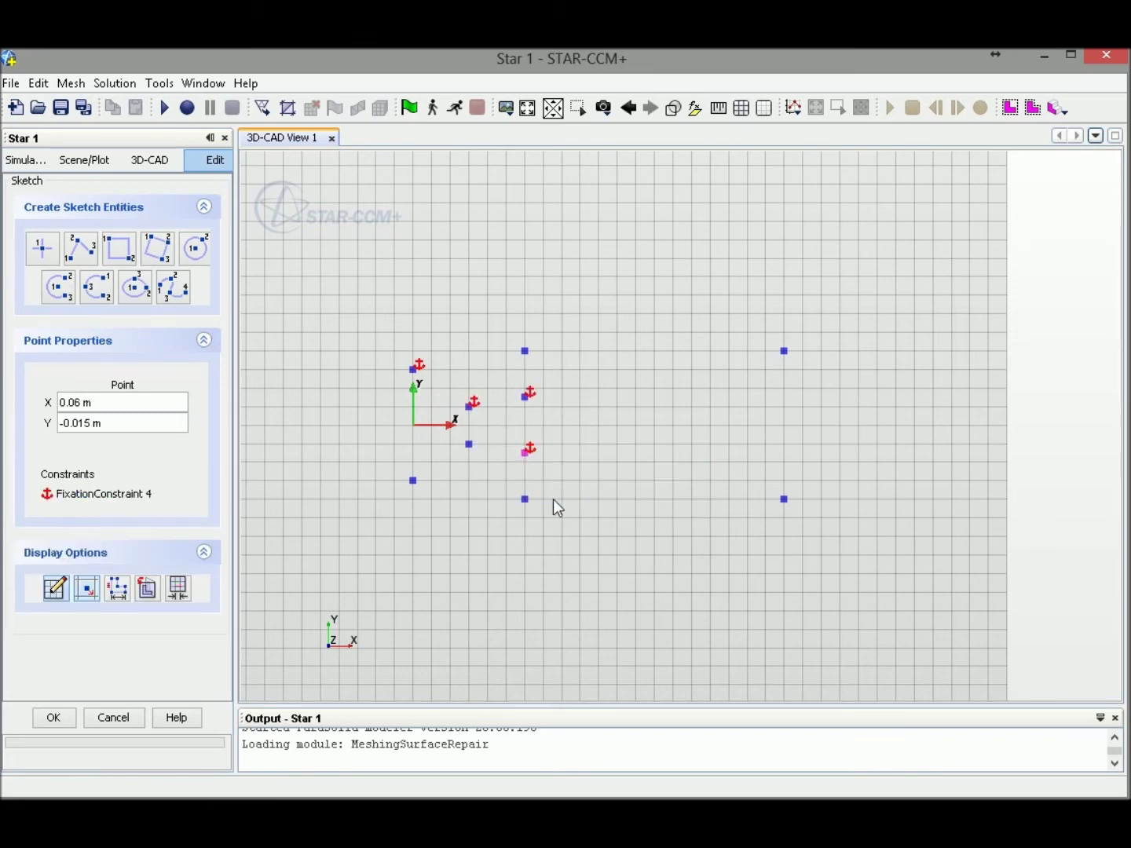
click(469, 445)
right_click(472, 446)
click(484, 487)
click(412, 482)
right_click(412, 485)
click(453, 524)
scroll(526, 422, up, 3)
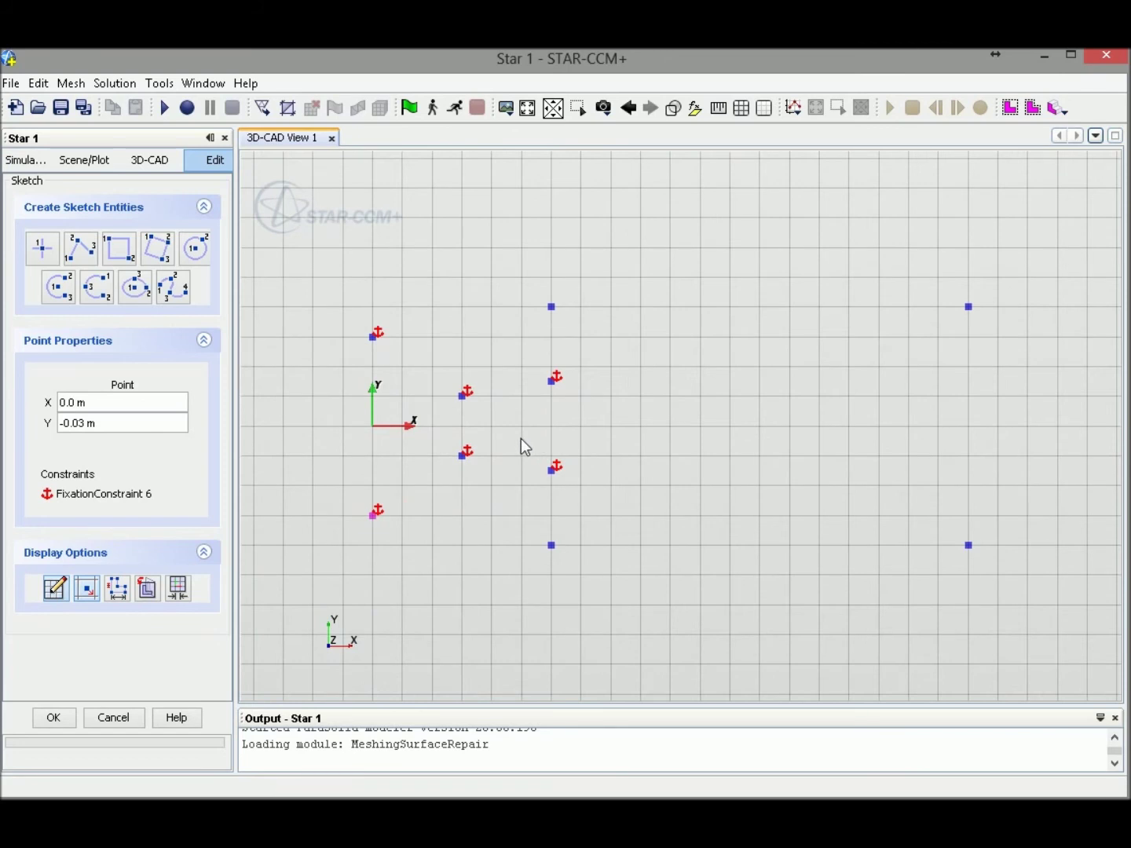
middle_drag(522, 448, 638, 446)
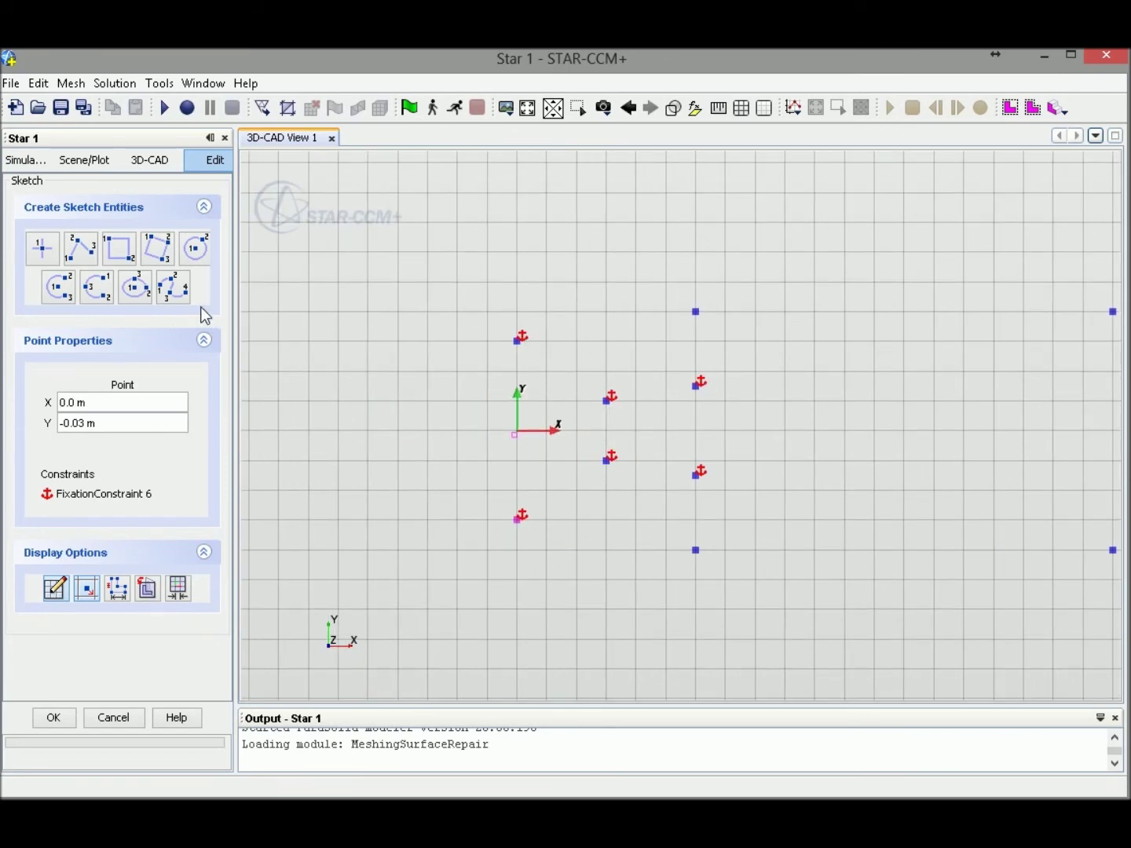
Draw the upper wall spline through the top inlet, throat and outlet points.
click(176, 294)
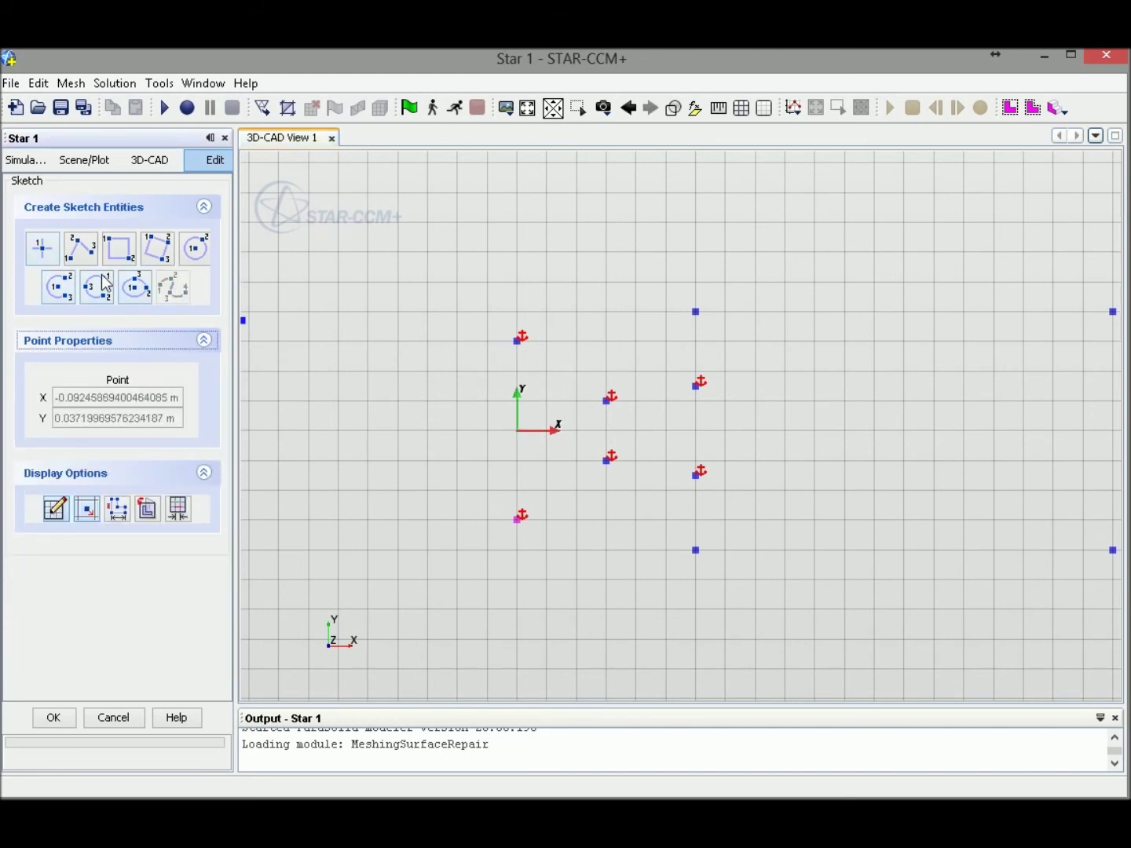
click(42, 248)
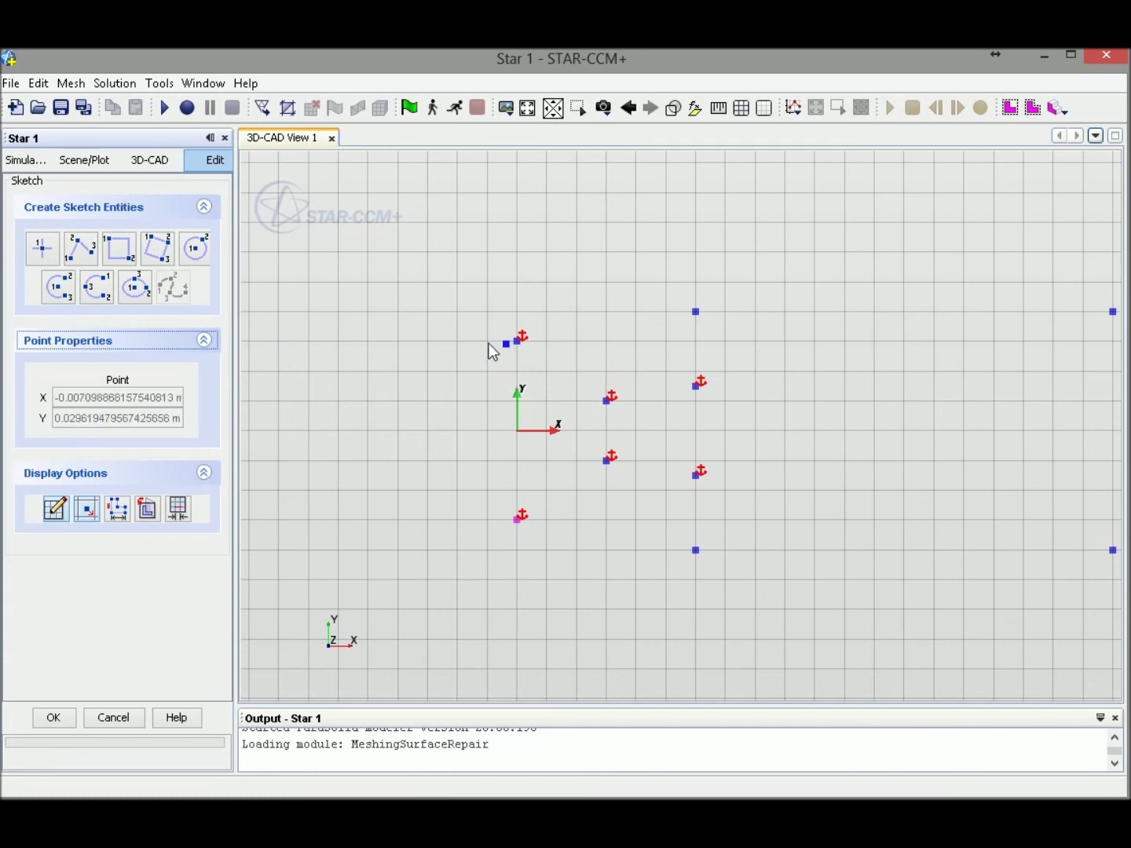
click(517, 341)
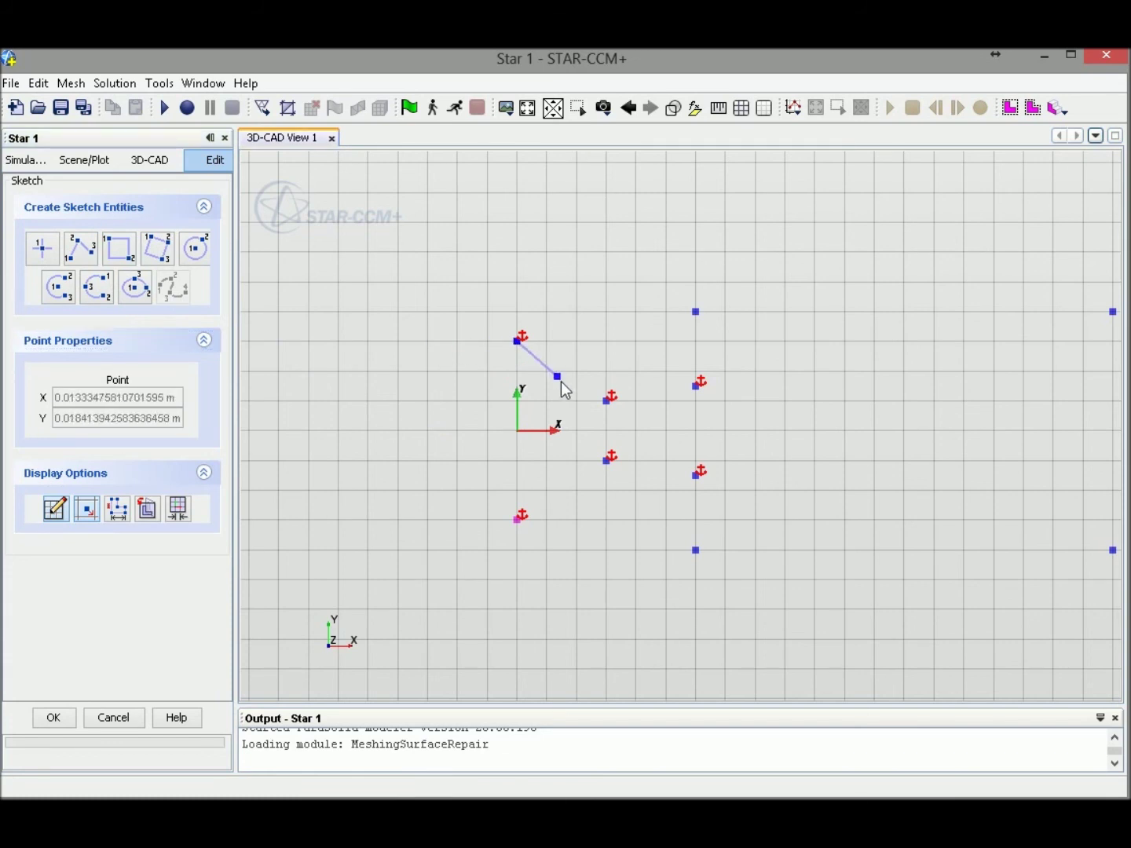
click(606, 402)
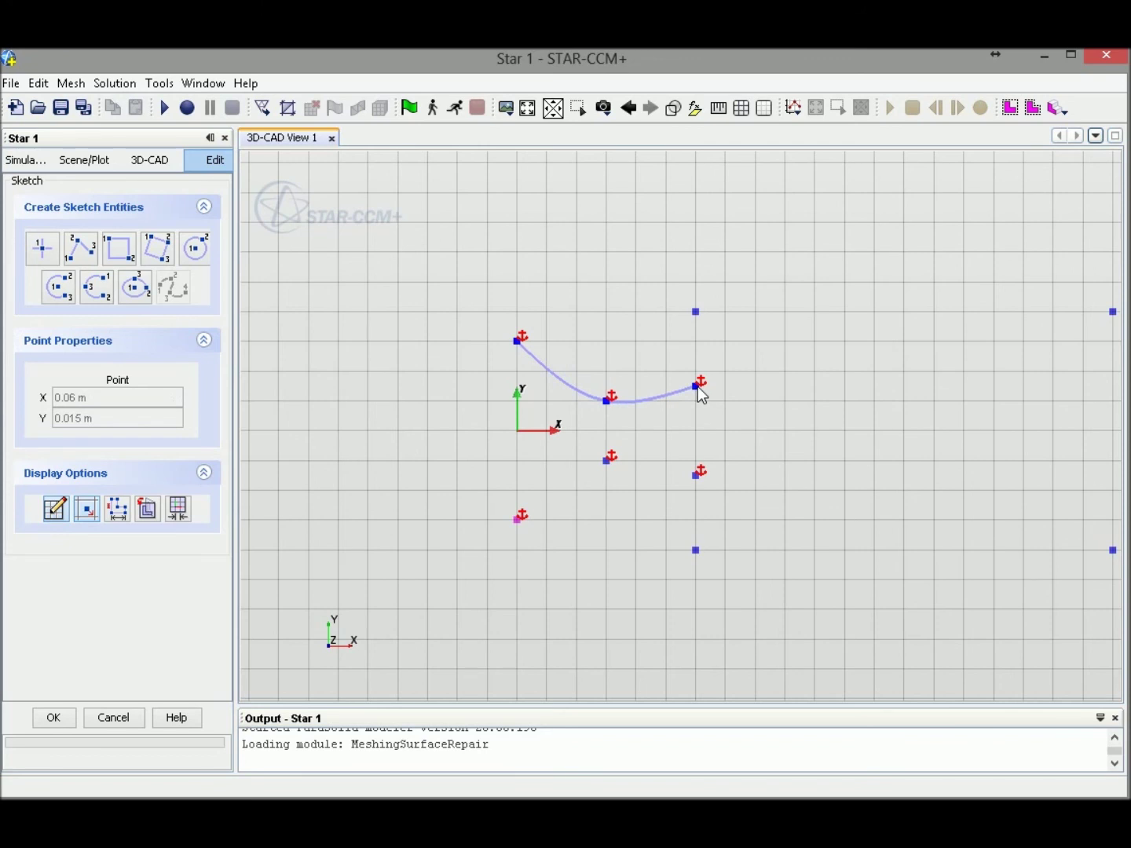
click(696, 385)
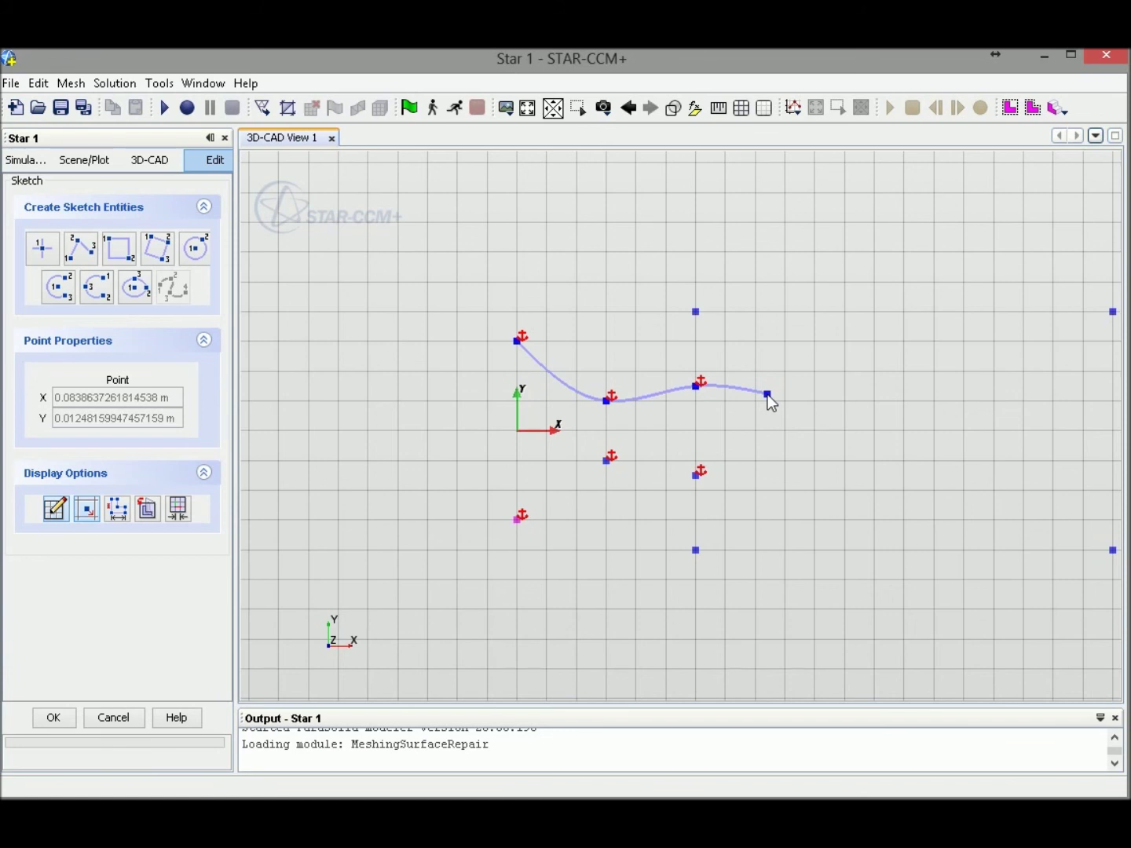
key(Escape)
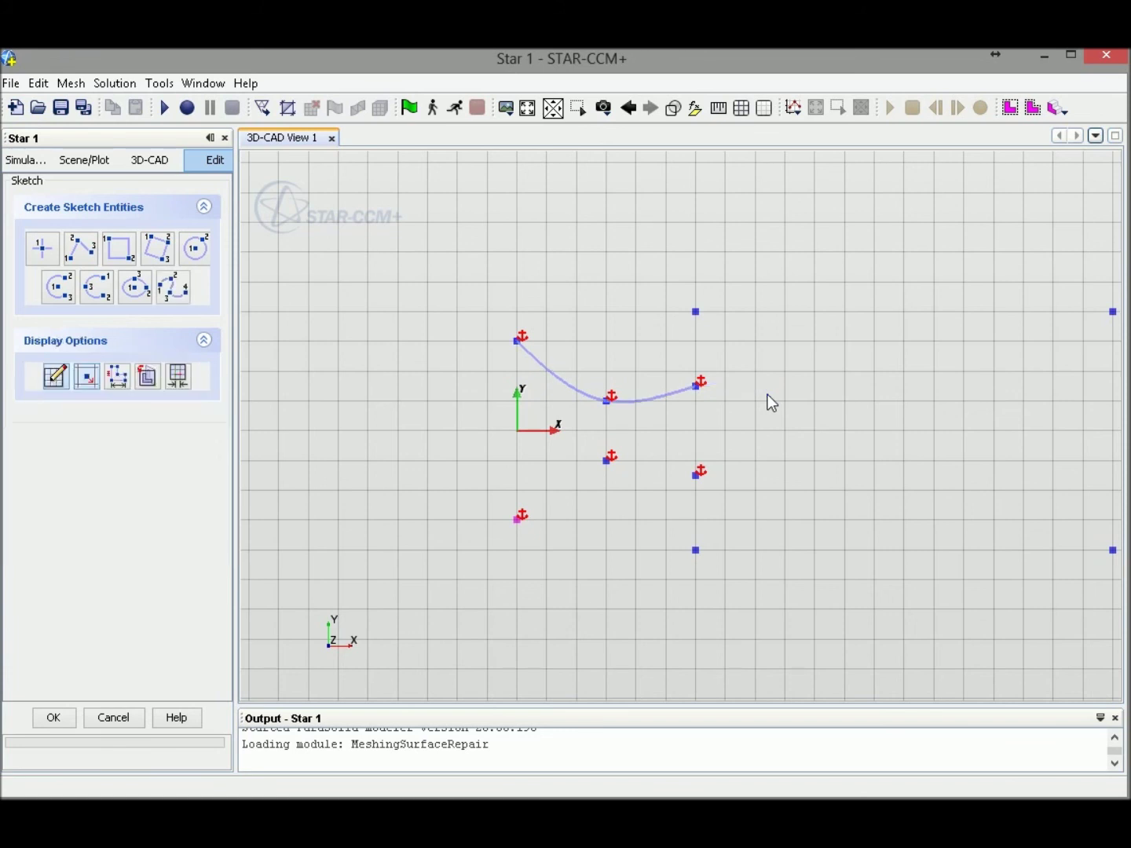
Draw the lower wall spline through the bottom inlet, throat and outlet points.
click(174, 287)
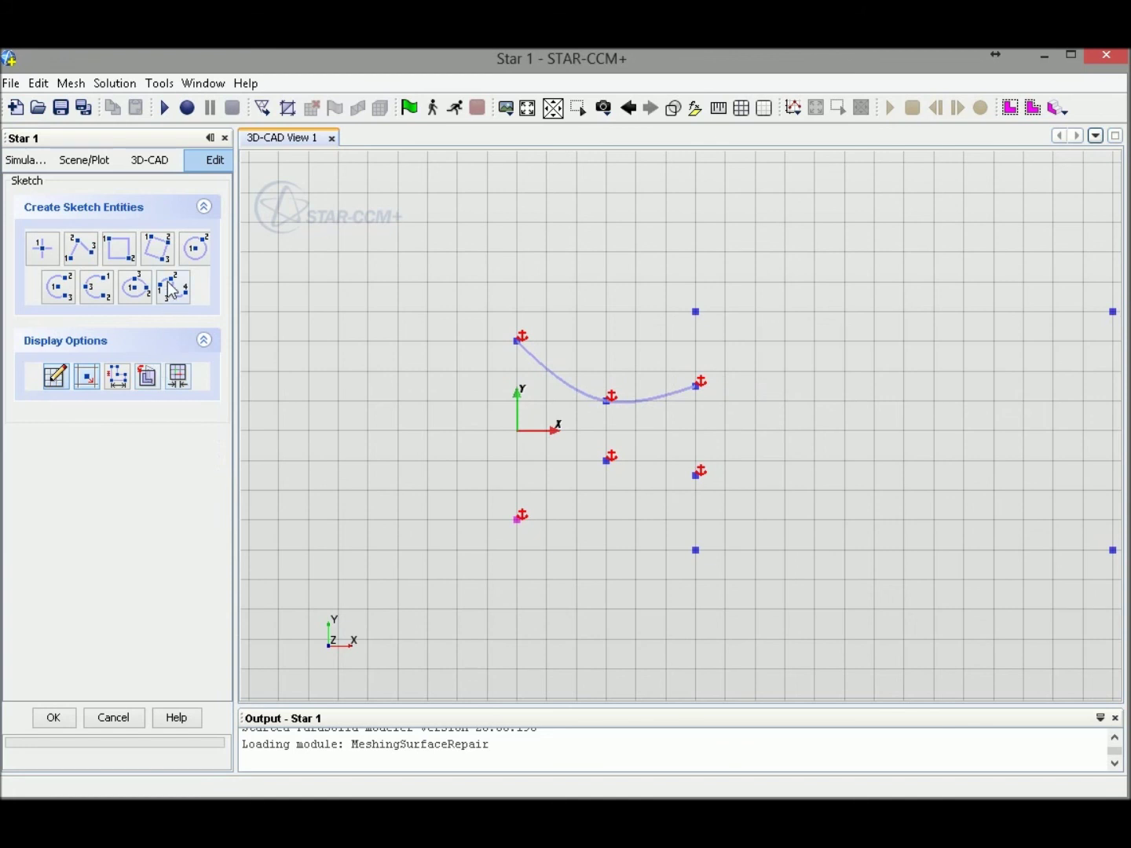
click(518, 522)
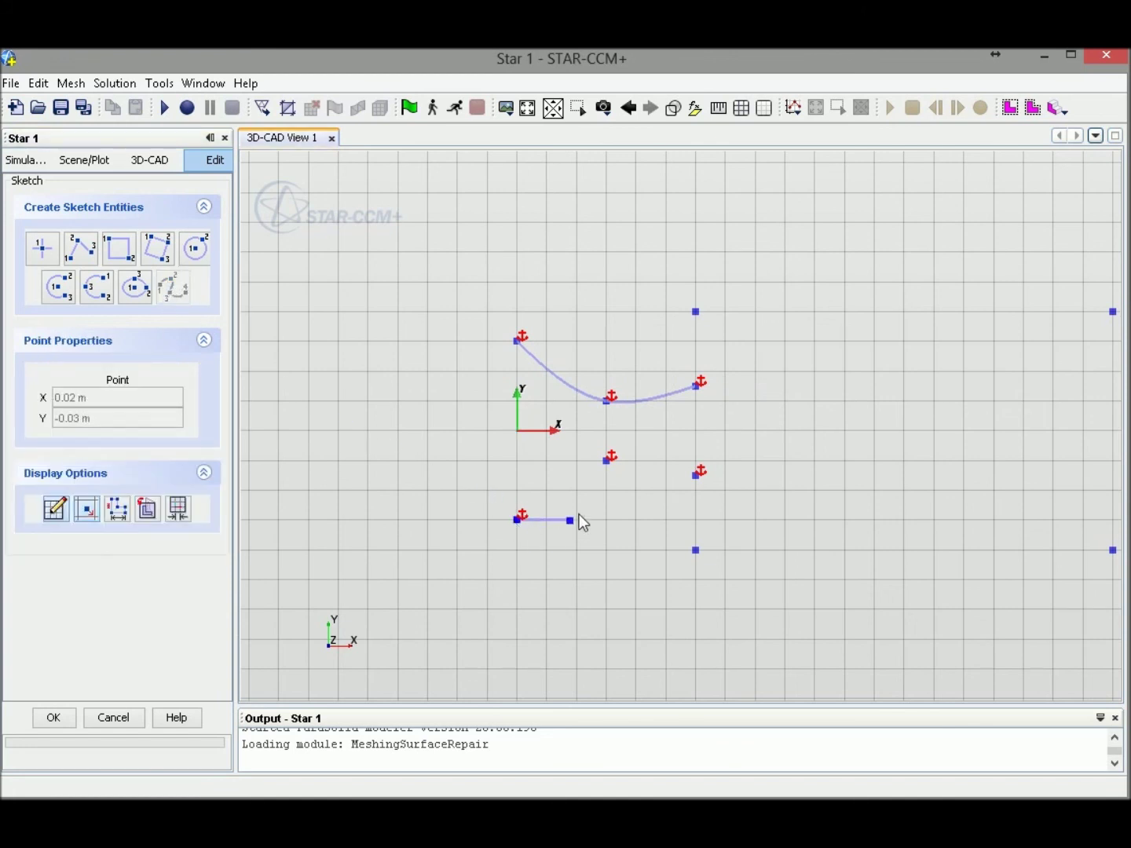
click(610, 469)
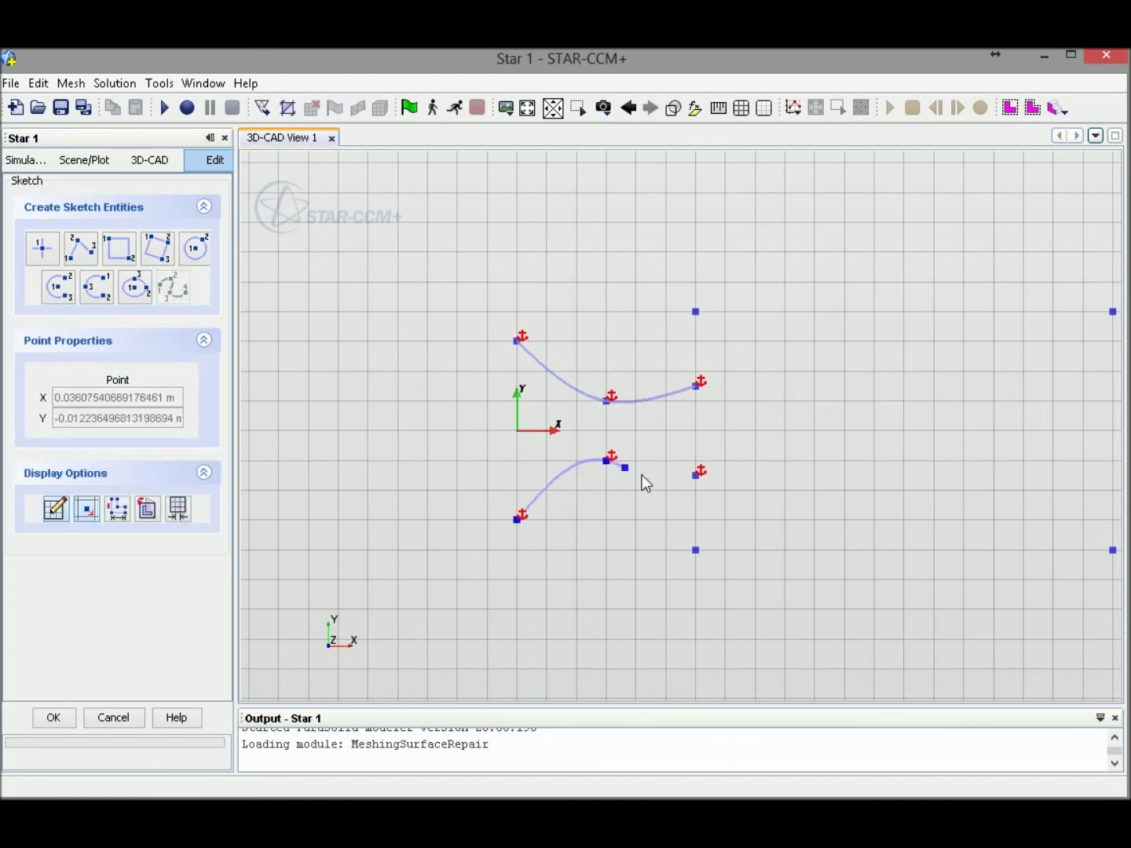
double_click(698, 478)
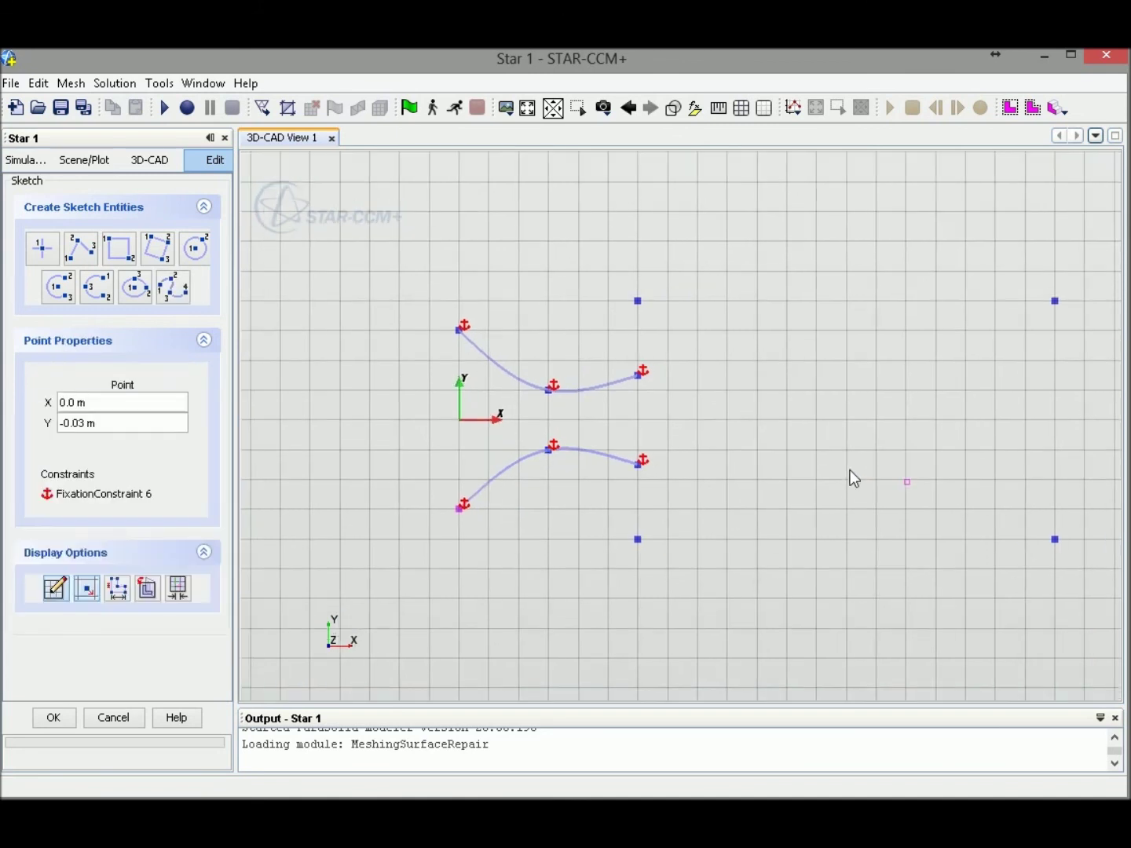
middle_drag(850, 469, 768, 477)
scroll(805, 477, down, 1)
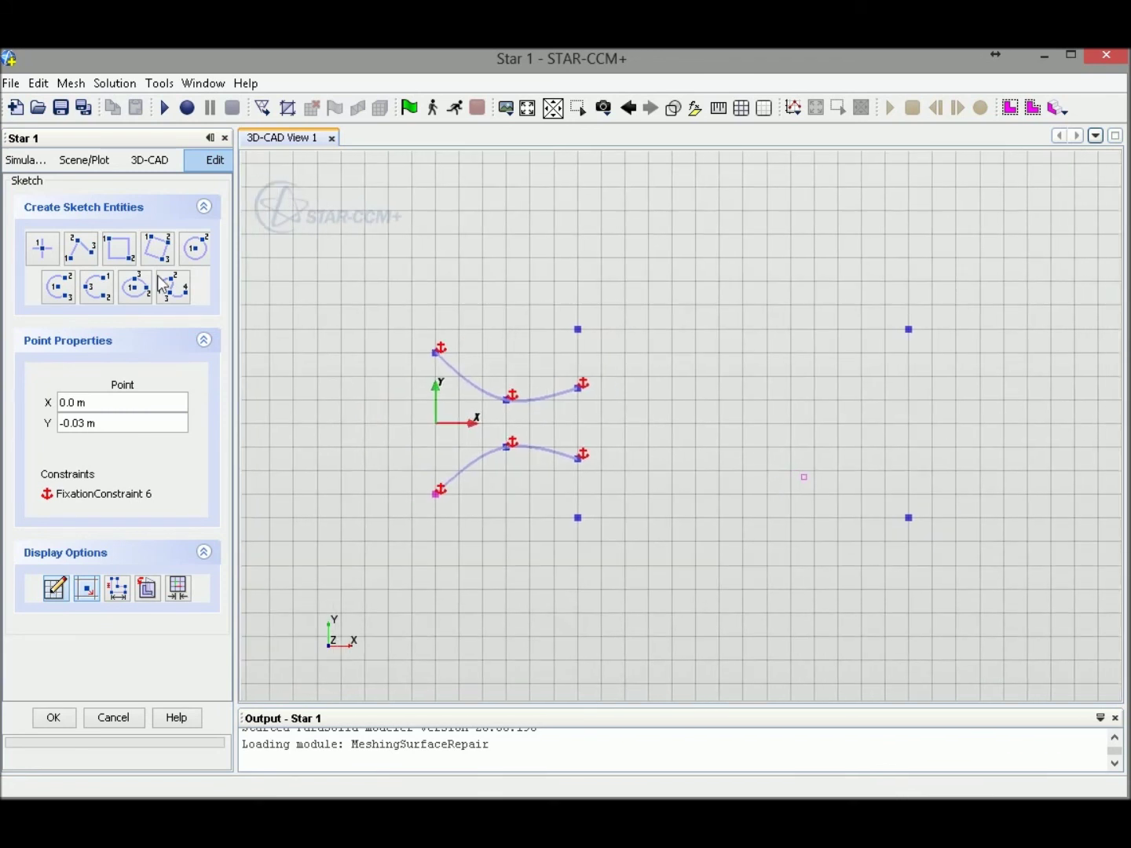
Close the nozzle inlet with a vertical line between the two inlet points.
click(119, 249)
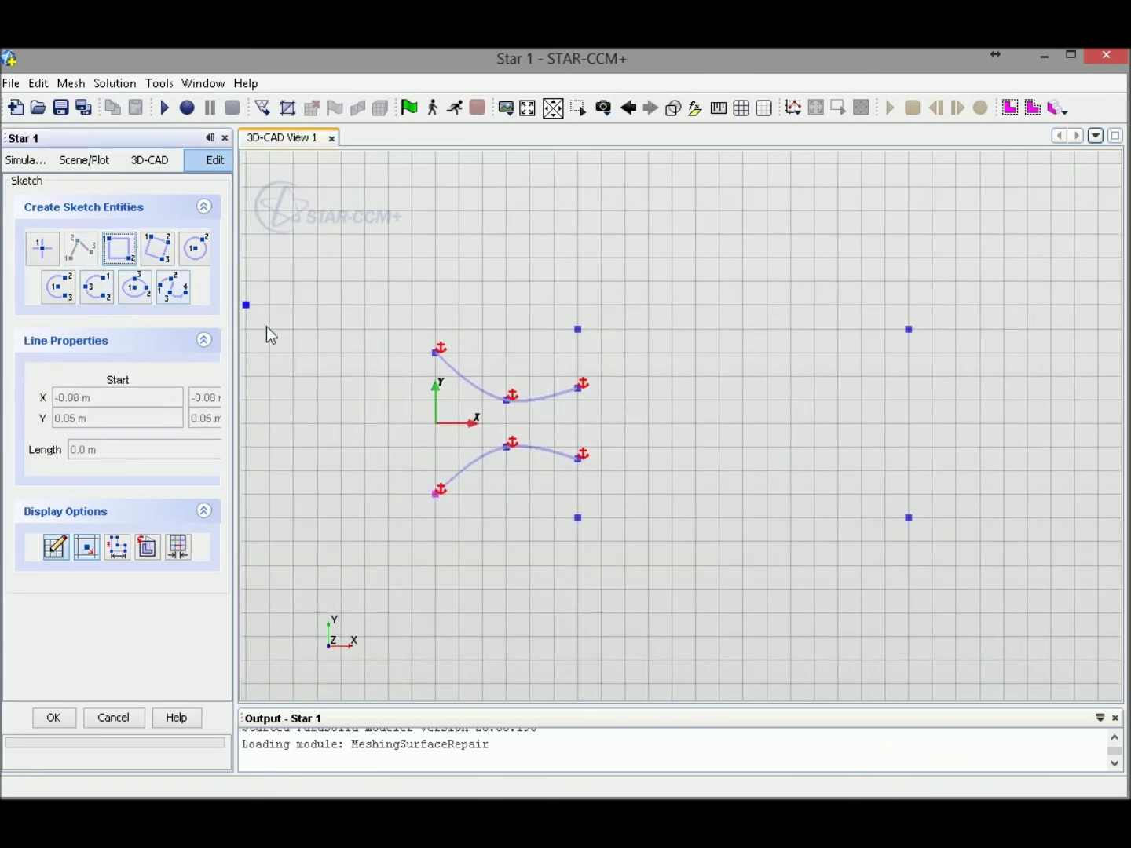
click(435, 353)
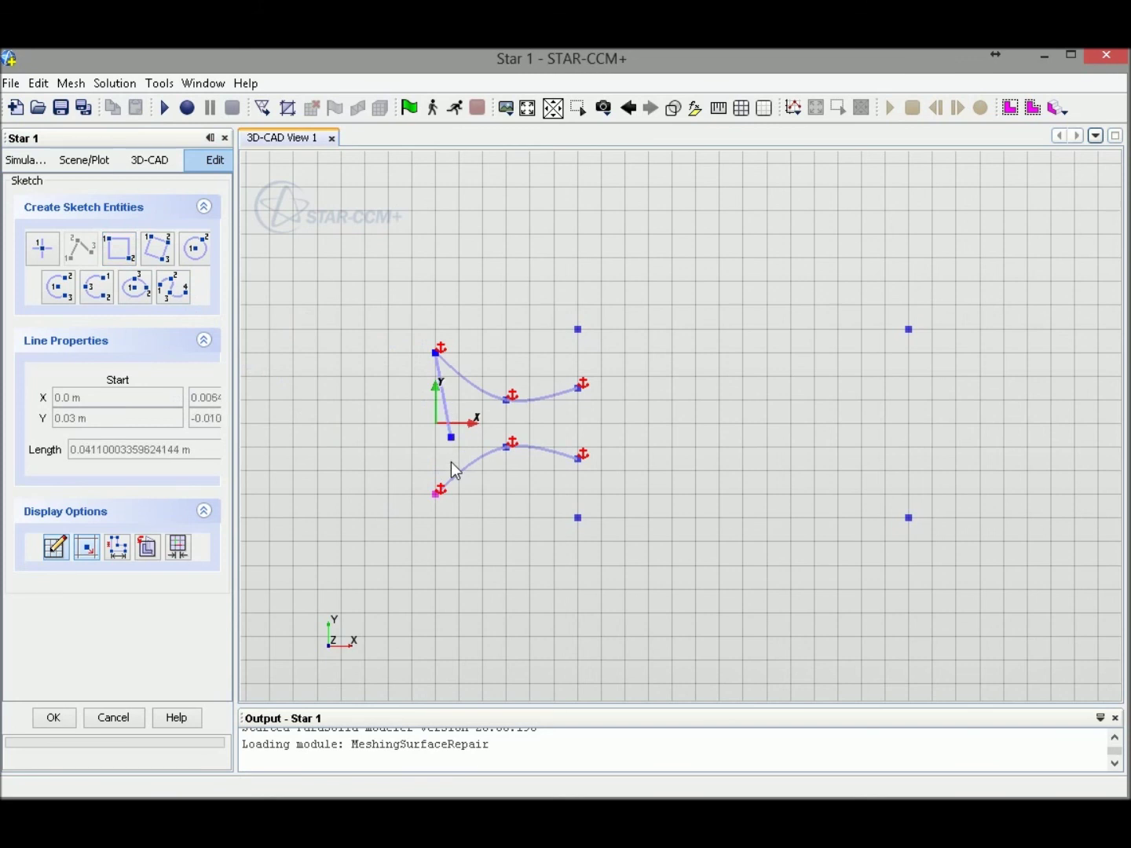
click(435, 494)
key(Escape)
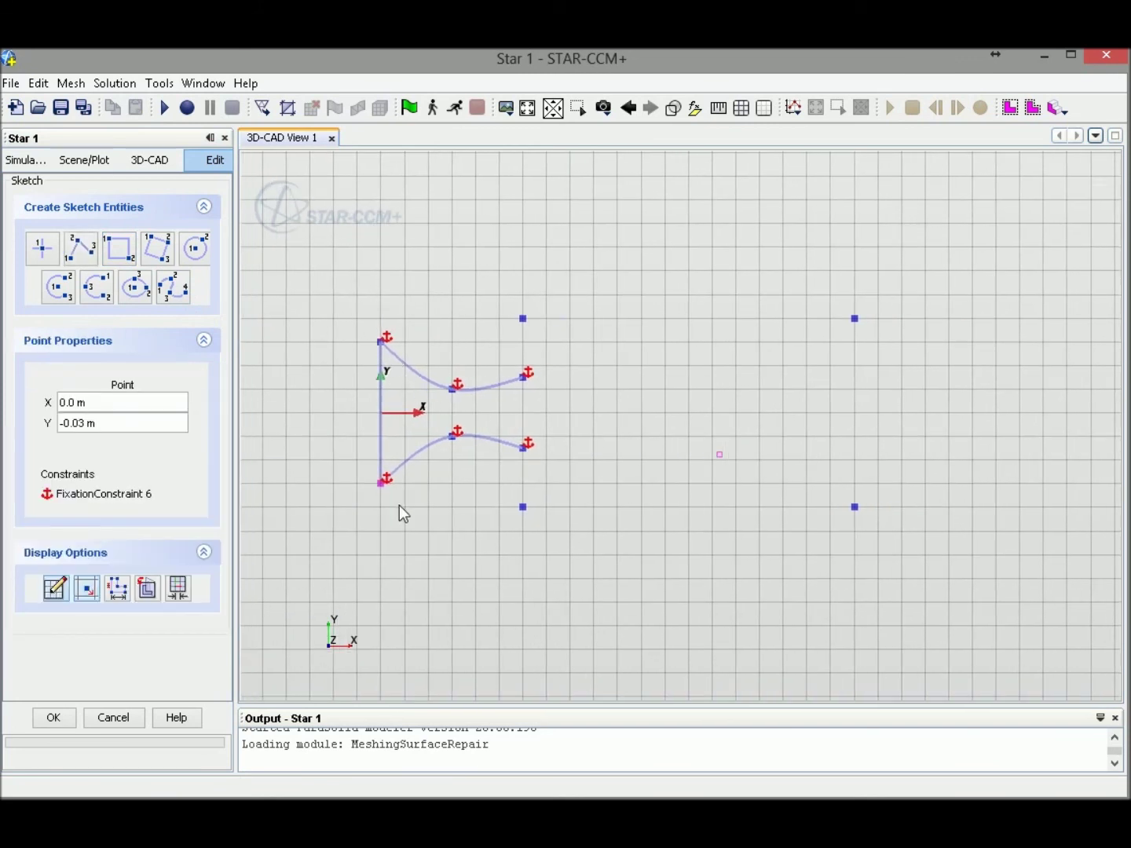
Draw the rectangular environment domain from the upper outlet through the four corners to the lower outlet.
click(119, 248)
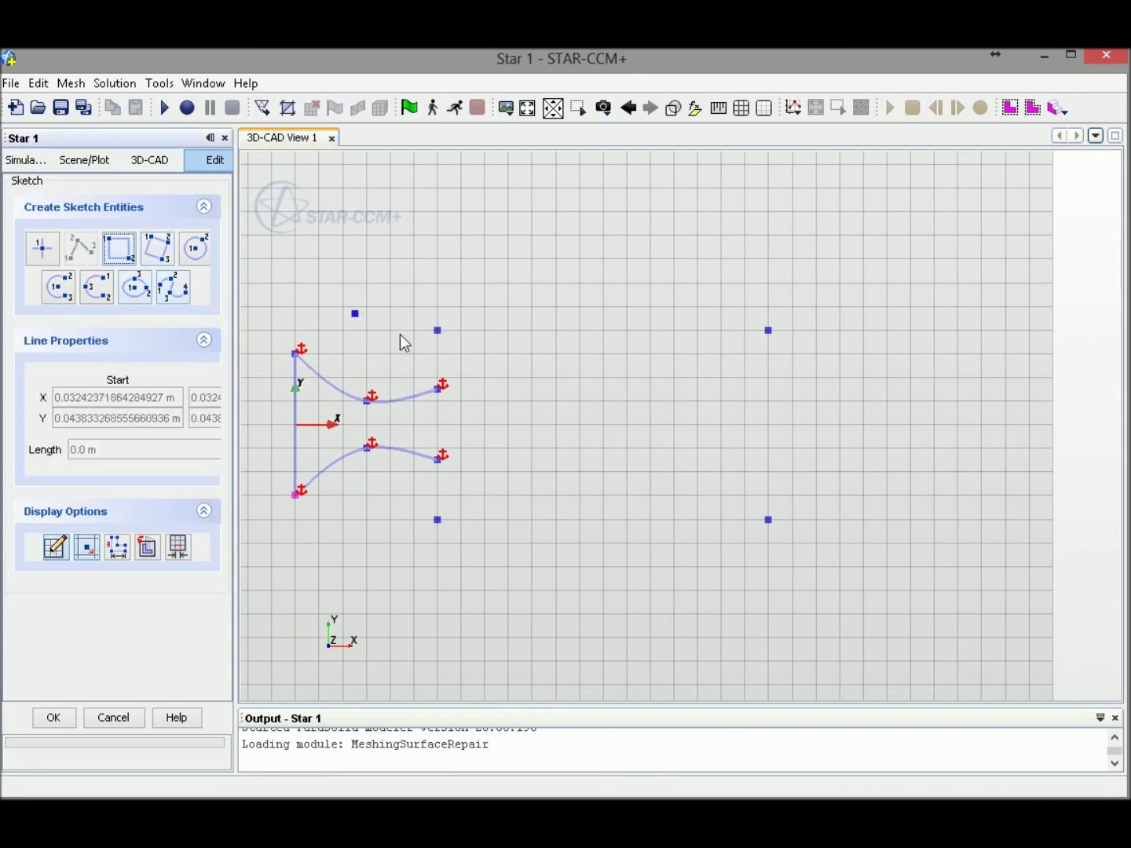
click(439, 388)
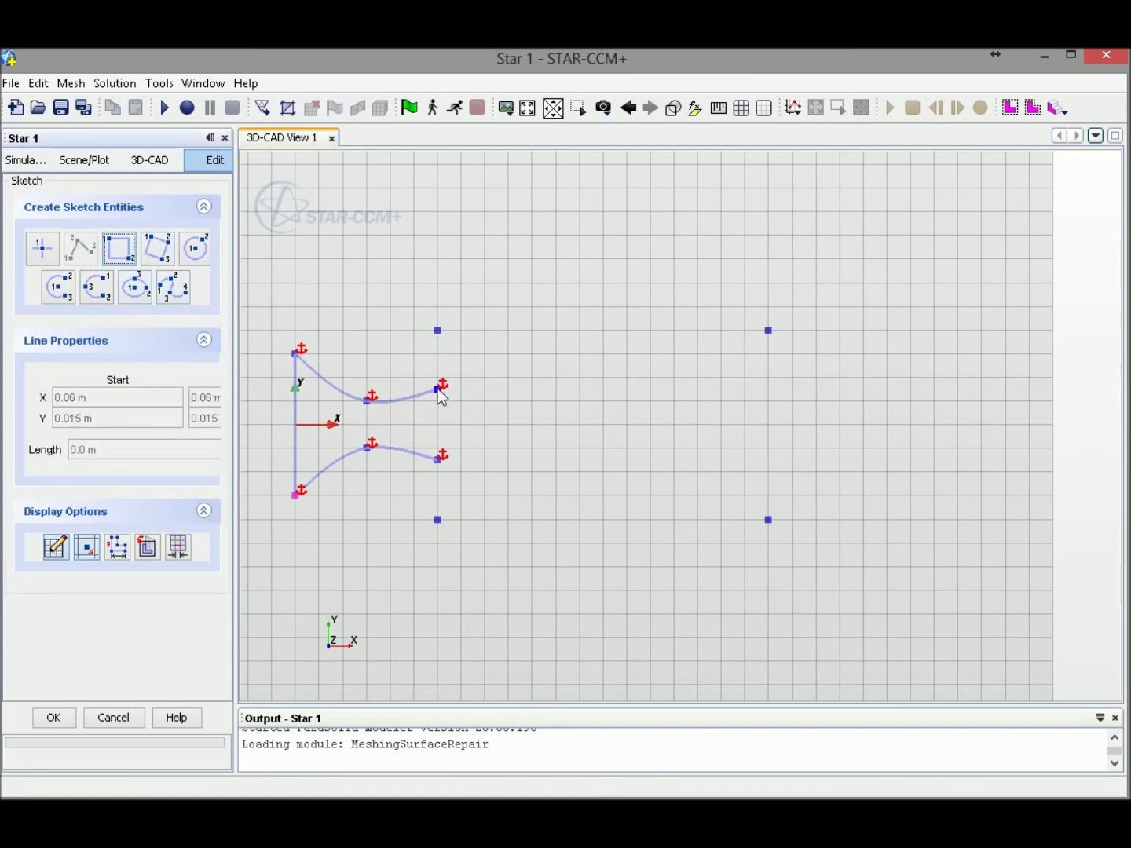
click(438, 330)
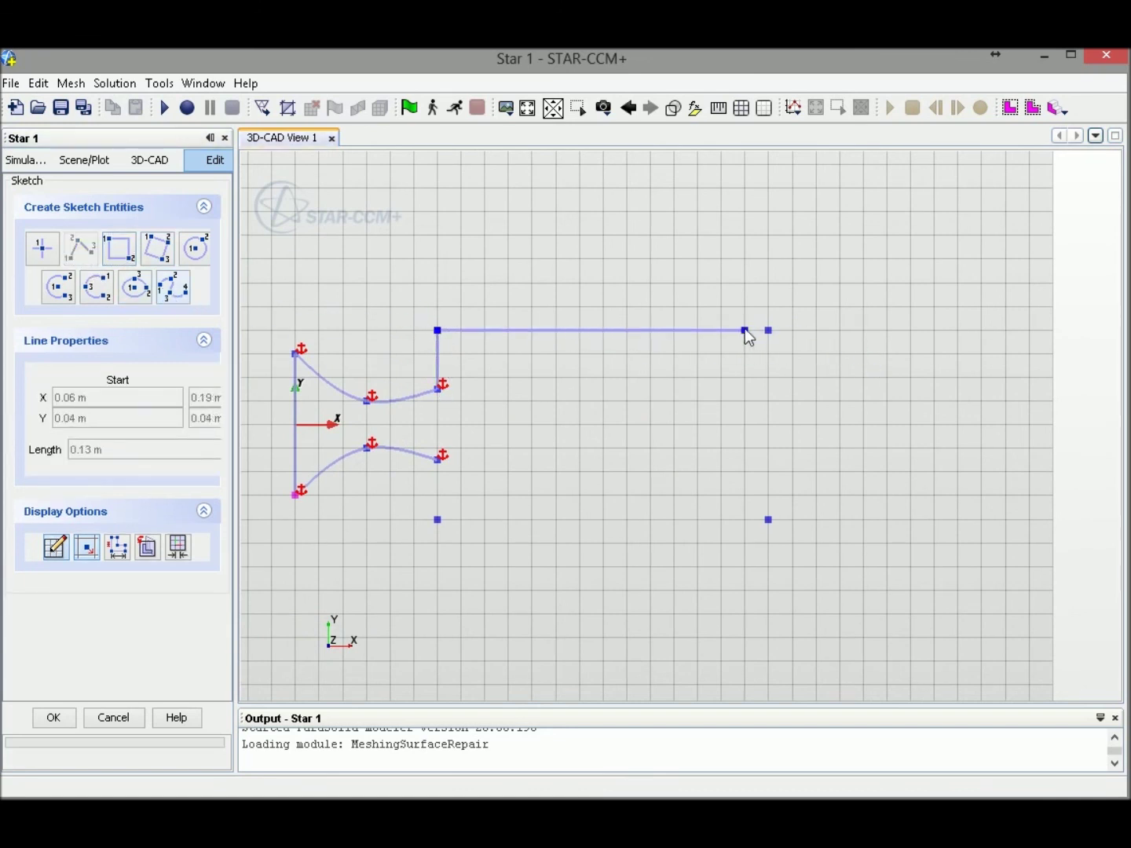
click(767, 331)
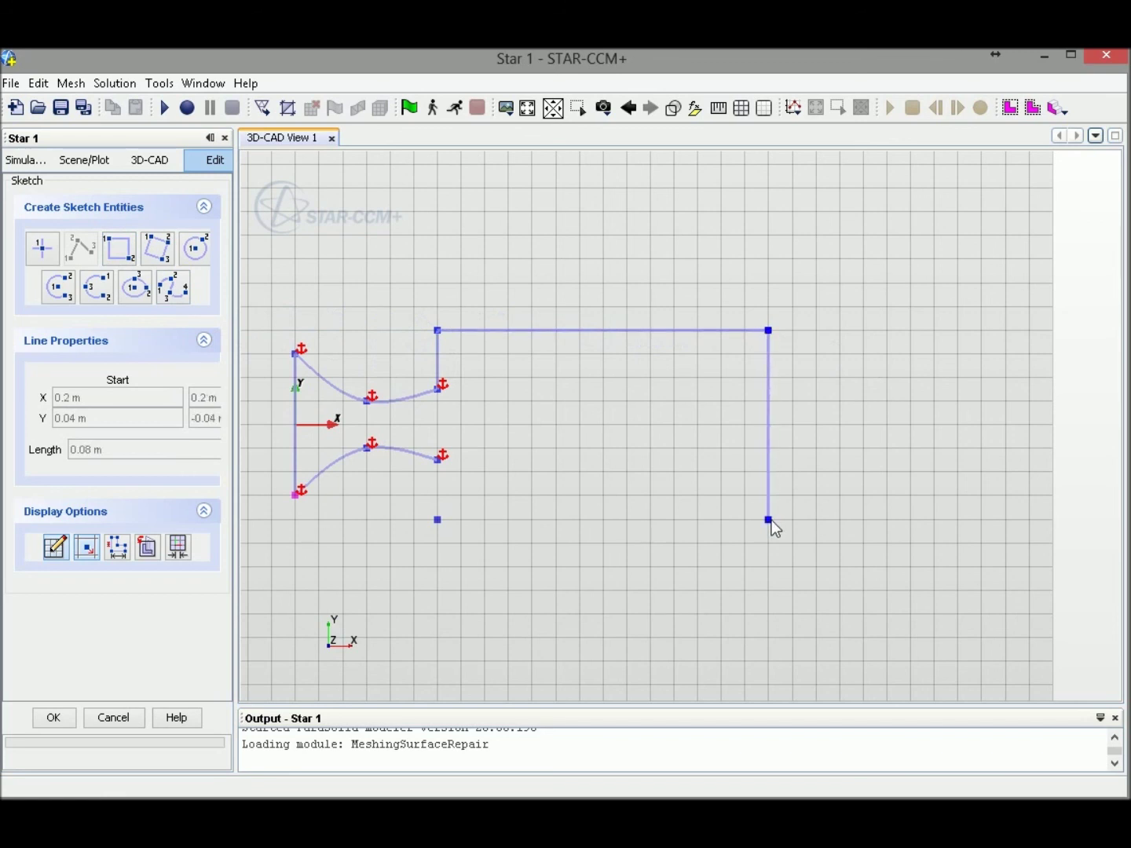
click(768, 520)
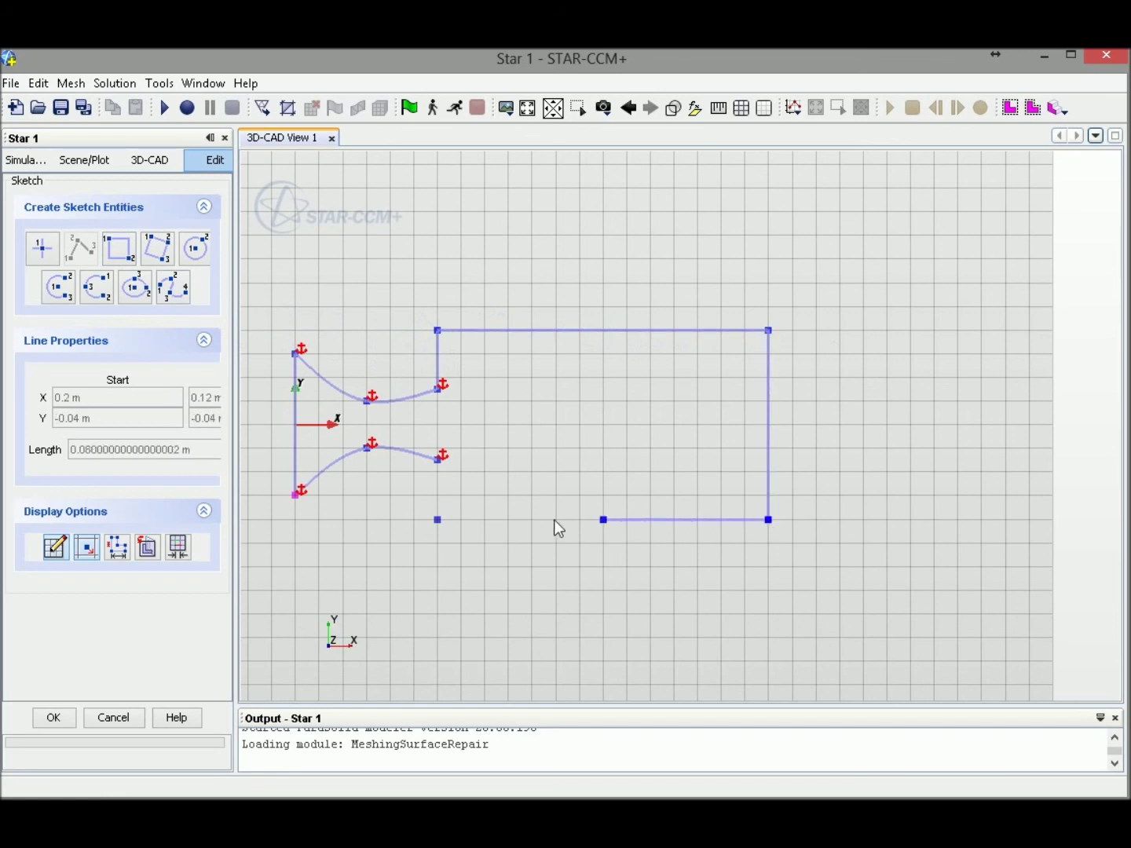
click(438, 520)
click(437, 459)
key(Escape)
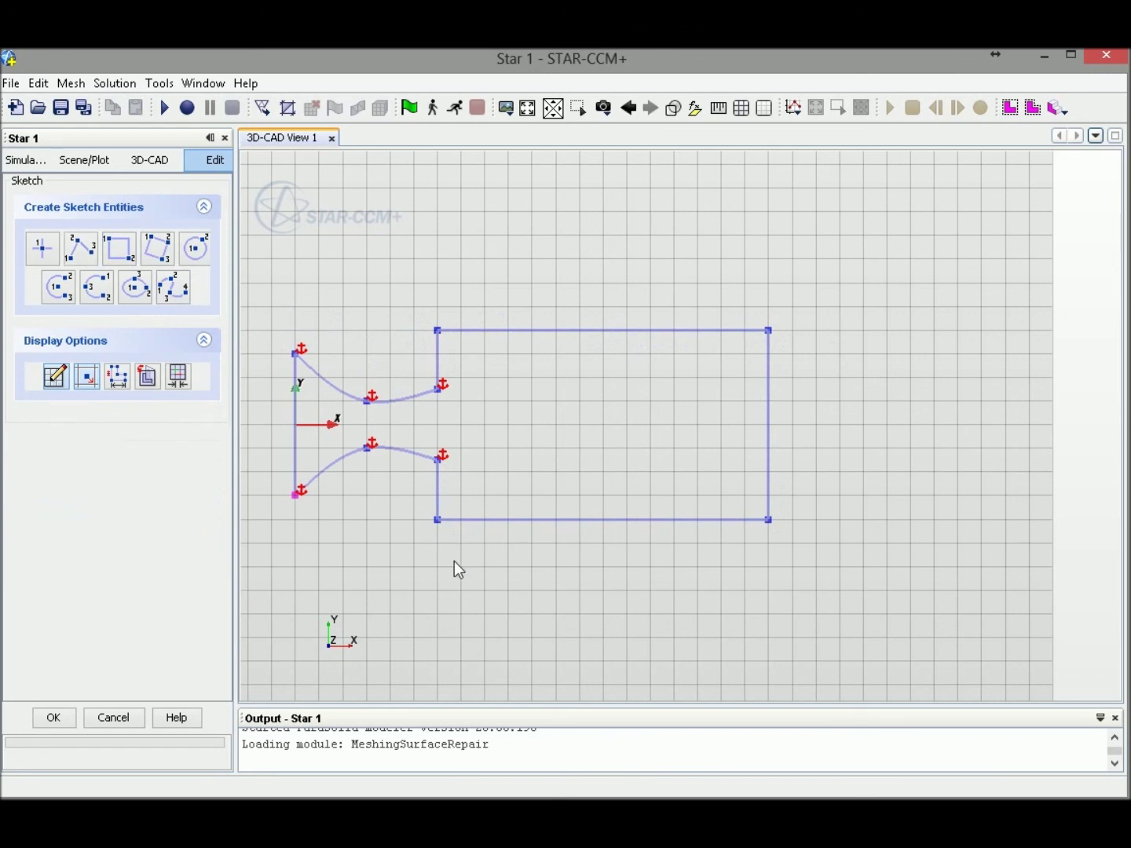